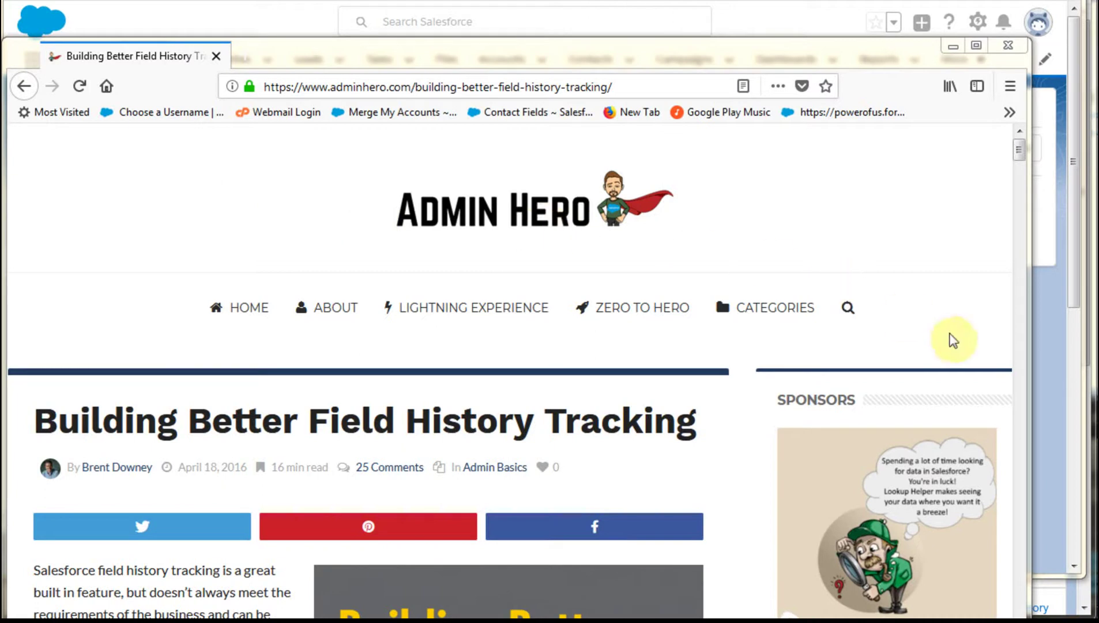
Bring the Salesforce window in front of the Firefox field-history article.
click(1051, 356)
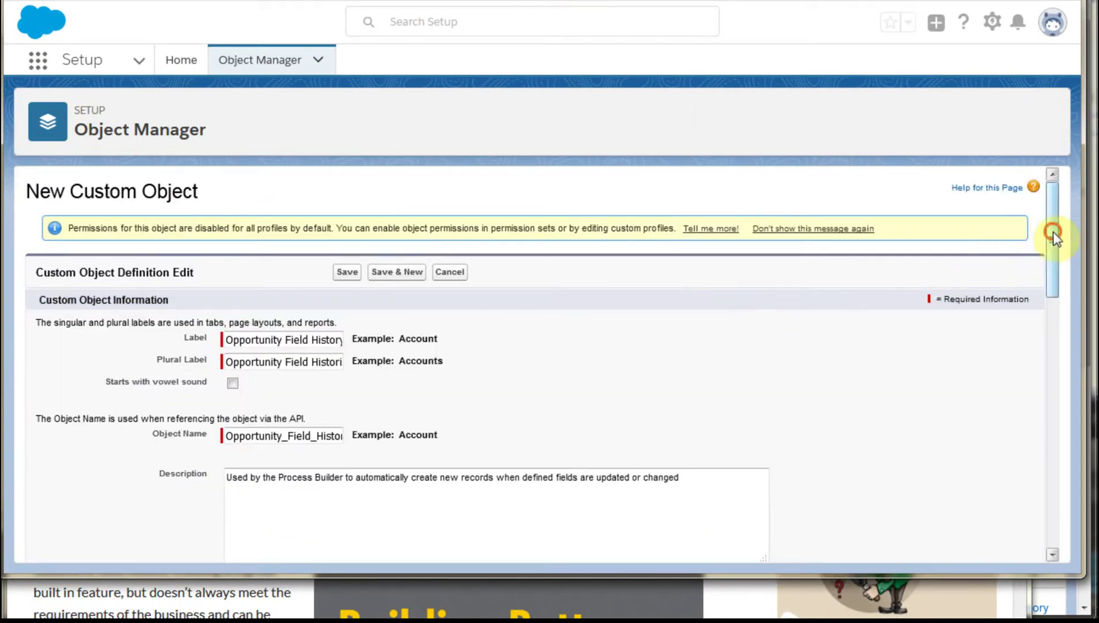
Scroll the filled-in Opportunity Field History New Custom Object form.
mouse_move(1059, 240)
mouse_down()
mouse_move(1056, 359)
mouse_move(1034, 418)
mouse_move(1036, 501)
mouse_move(1053, 224)
mouse_up()
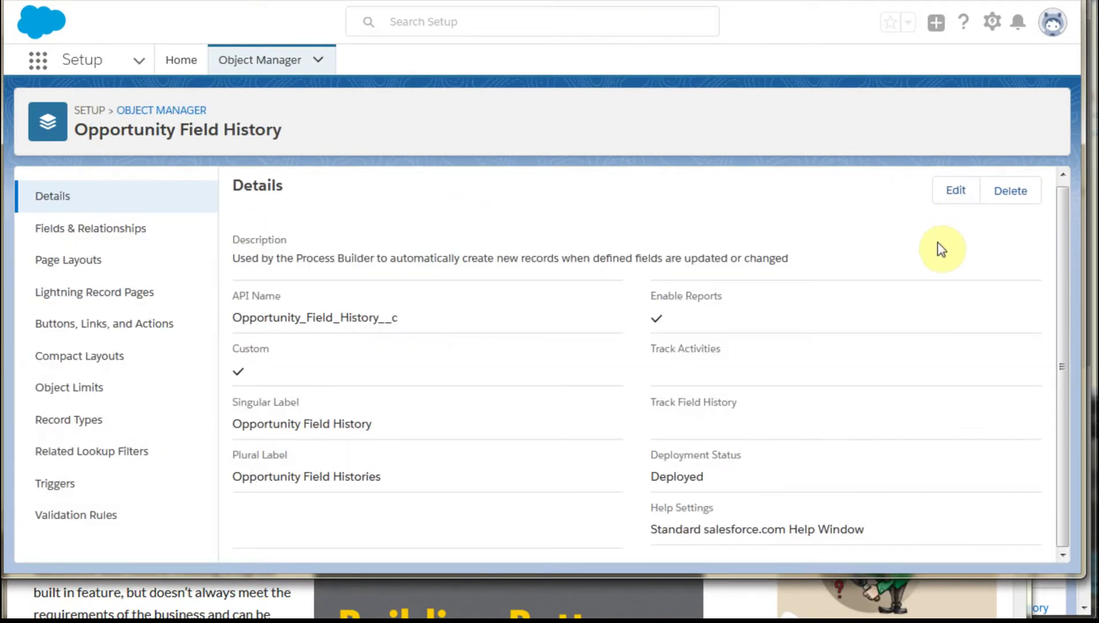
Review the Opportunity Field History fields and relationships, then bring Setup Home forward.
click(144, 234)
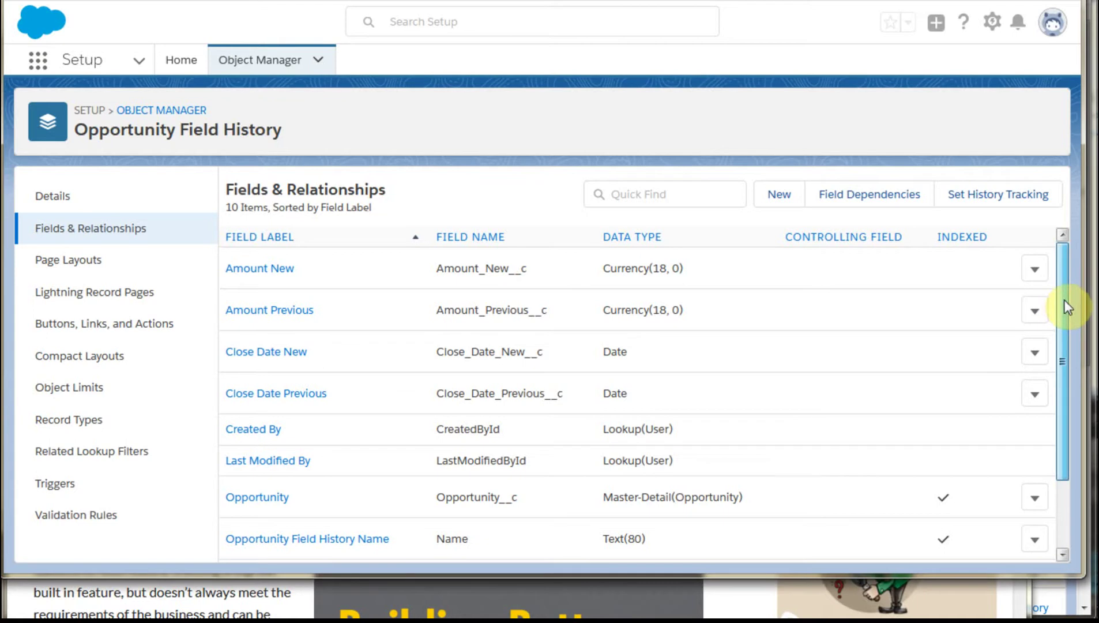
drag(1064, 300, 1071, 378)
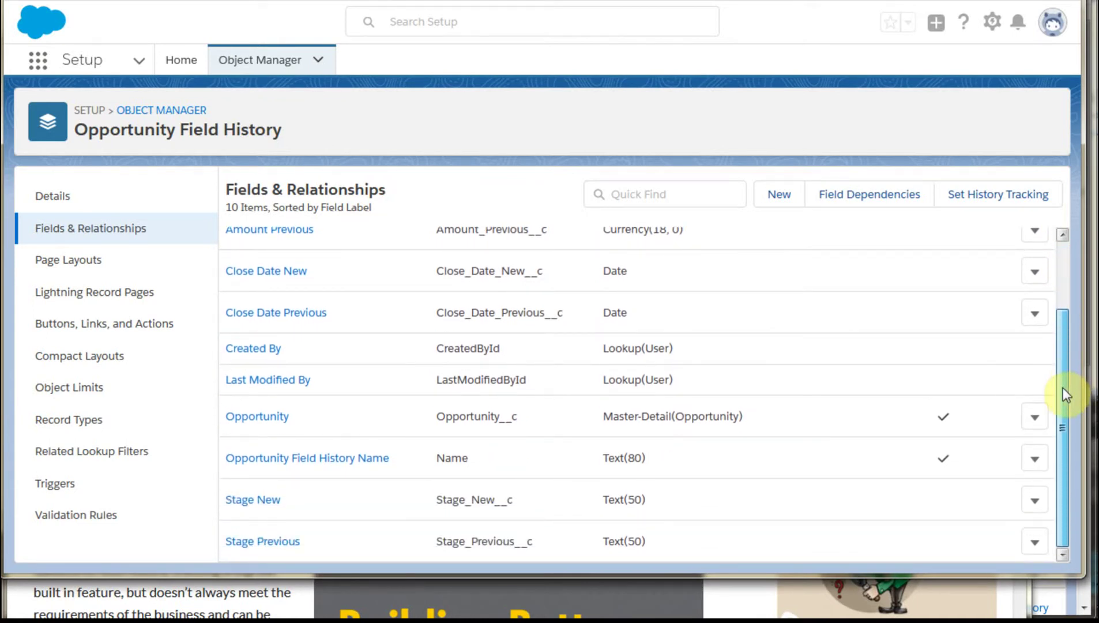
drag(1063, 387, 1066, 322)
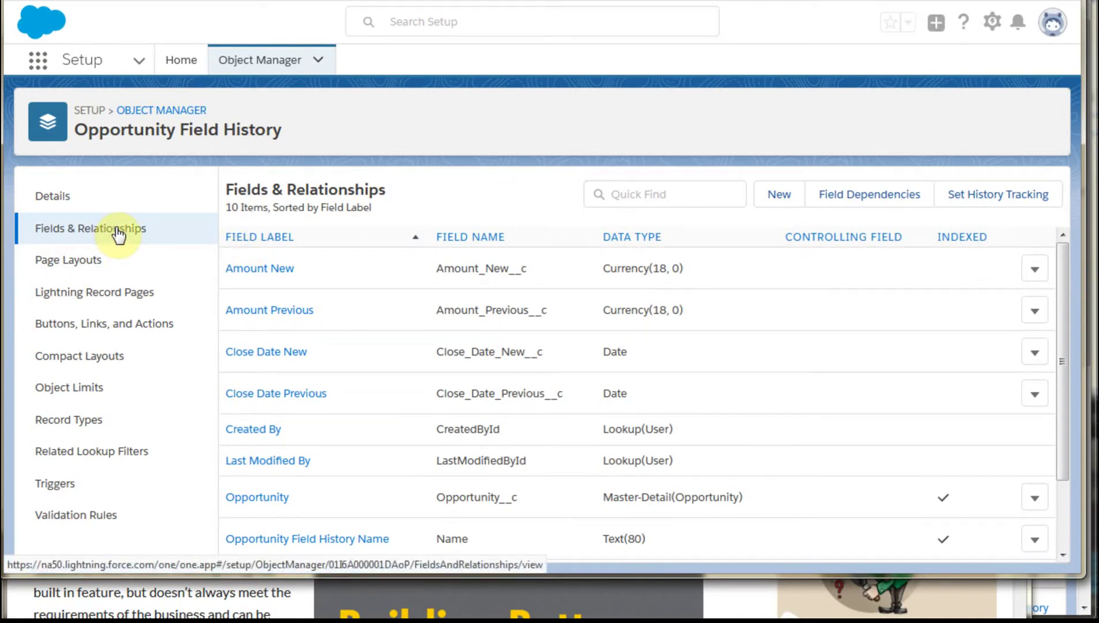
click(1055, 587)
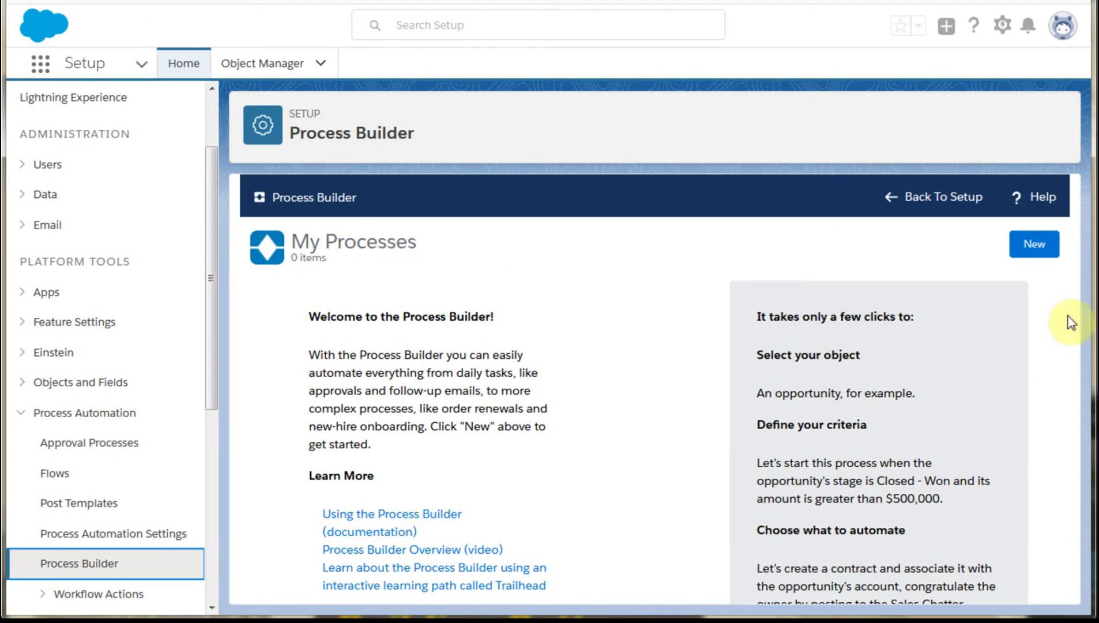
Create and save the process 'OPP - Opportunity Field History', started when a record changes.
click(1038, 257)
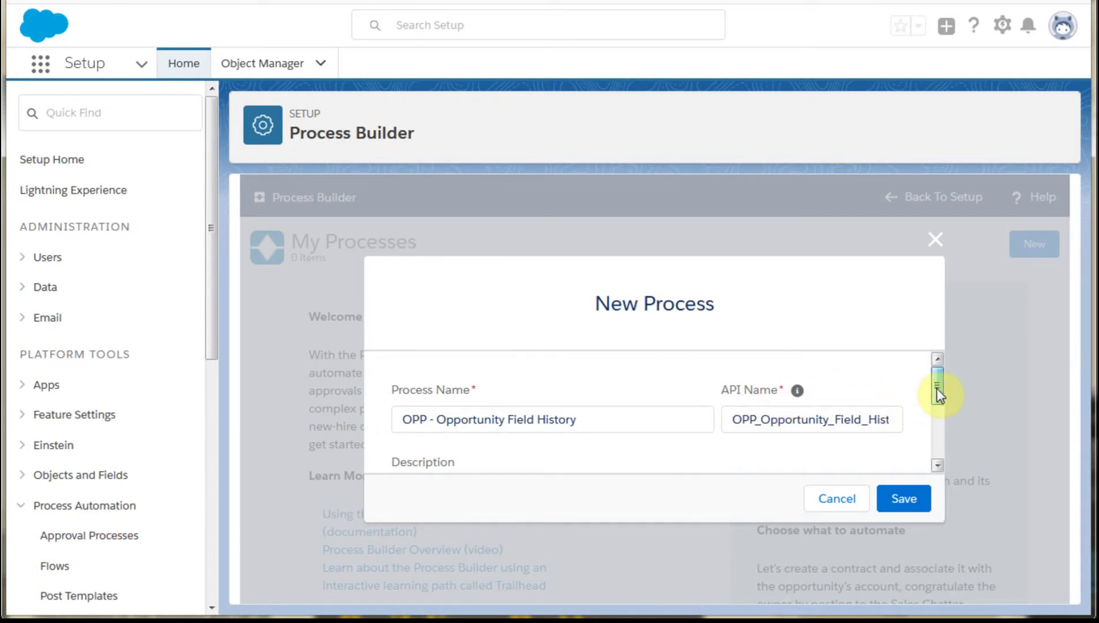
drag(937, 388, 944, 458)
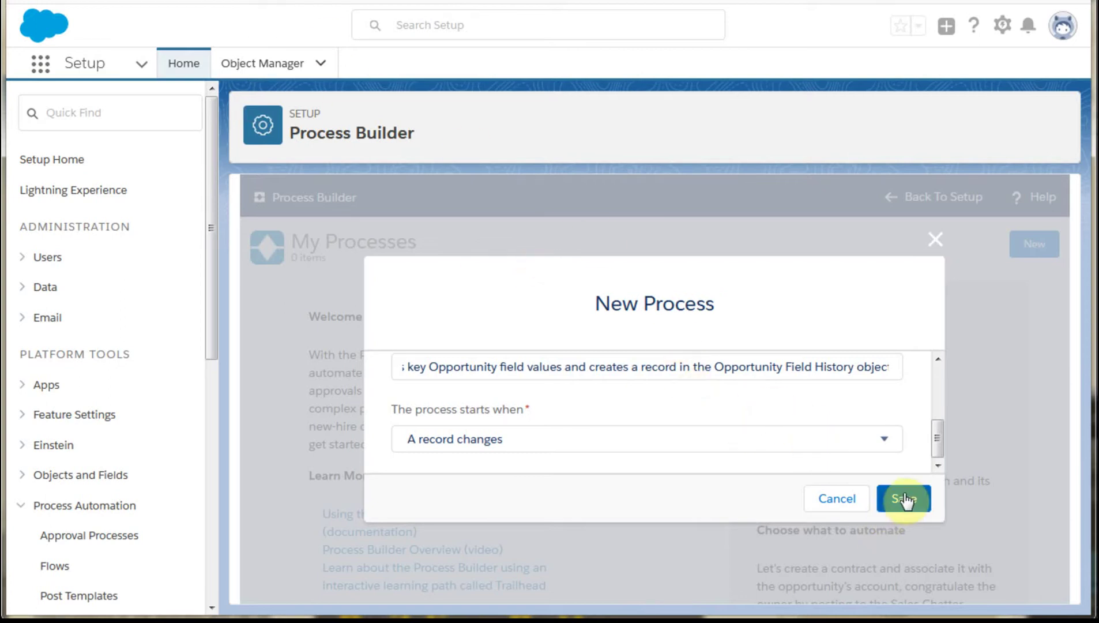
click(887, 509)
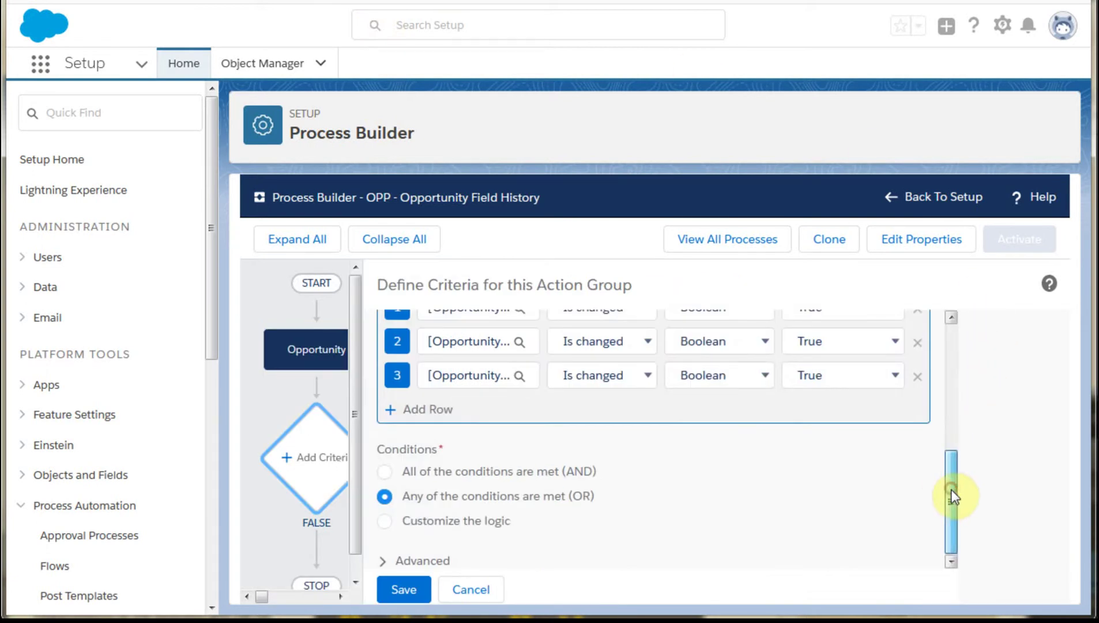
Review the three Is changed = True conditions joined by OR, then switch to the Admin Hero article.
drag(952, 495, 1004, 304)
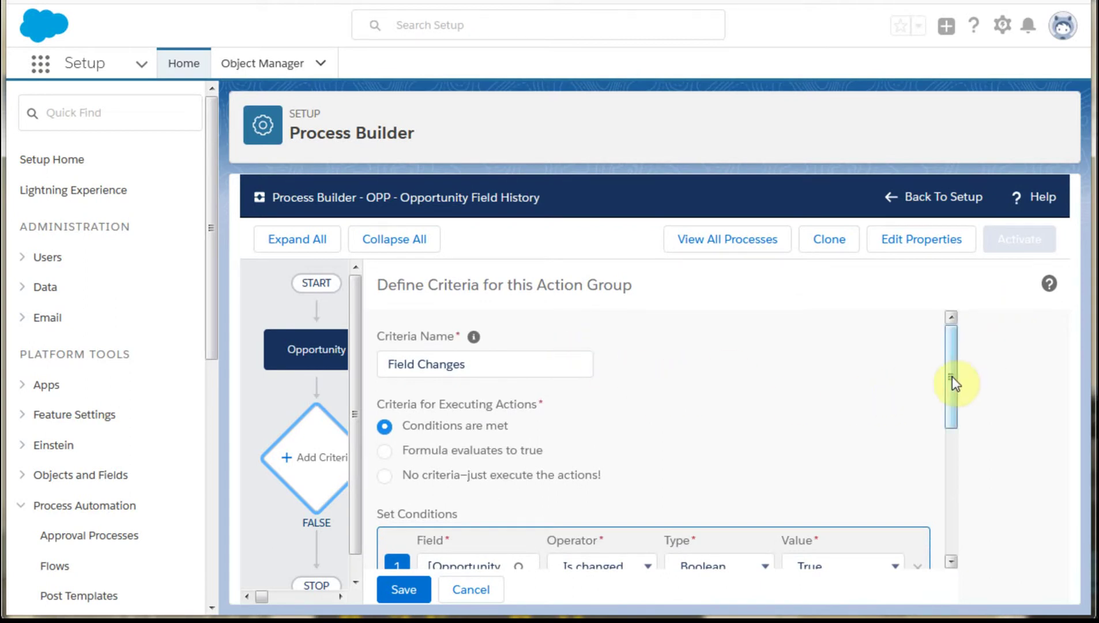
drag(951, 379, 954, 454)
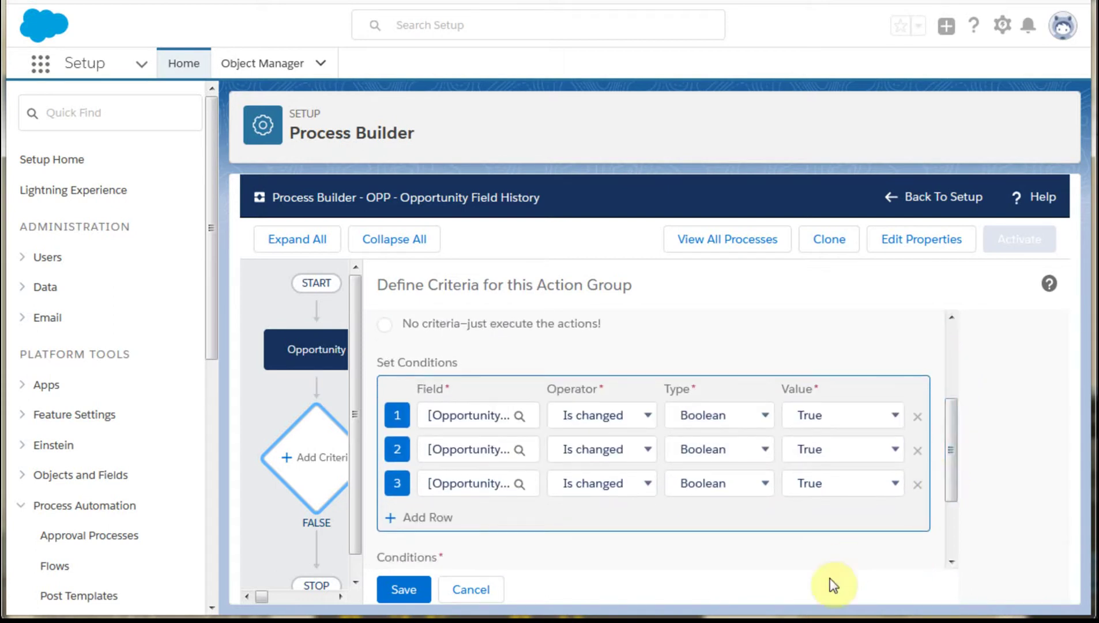
key(alt+Tab)
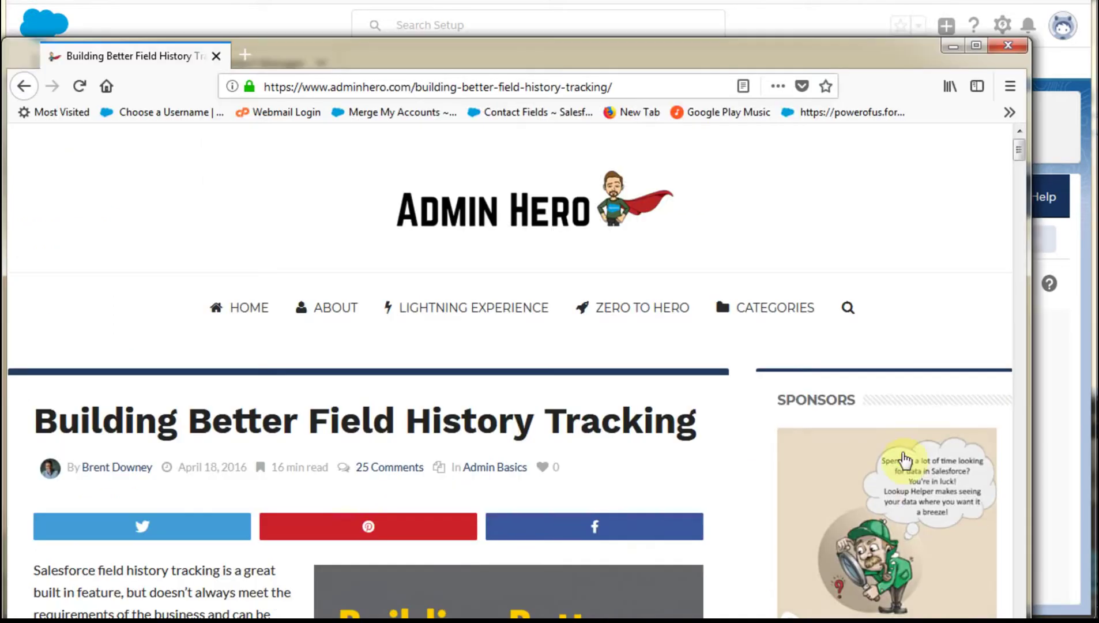
Check the article's Amount, Close Date and Stage criteria example, then return to Process Builder.
drag(1018, 153, 1032, 381)
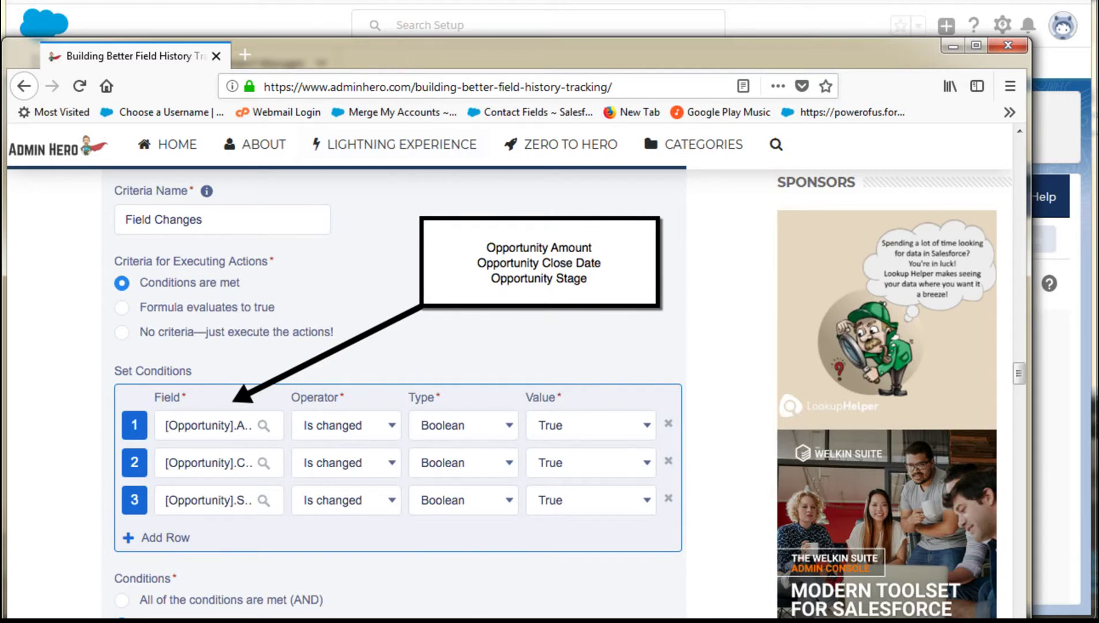
key(alt+Tab)
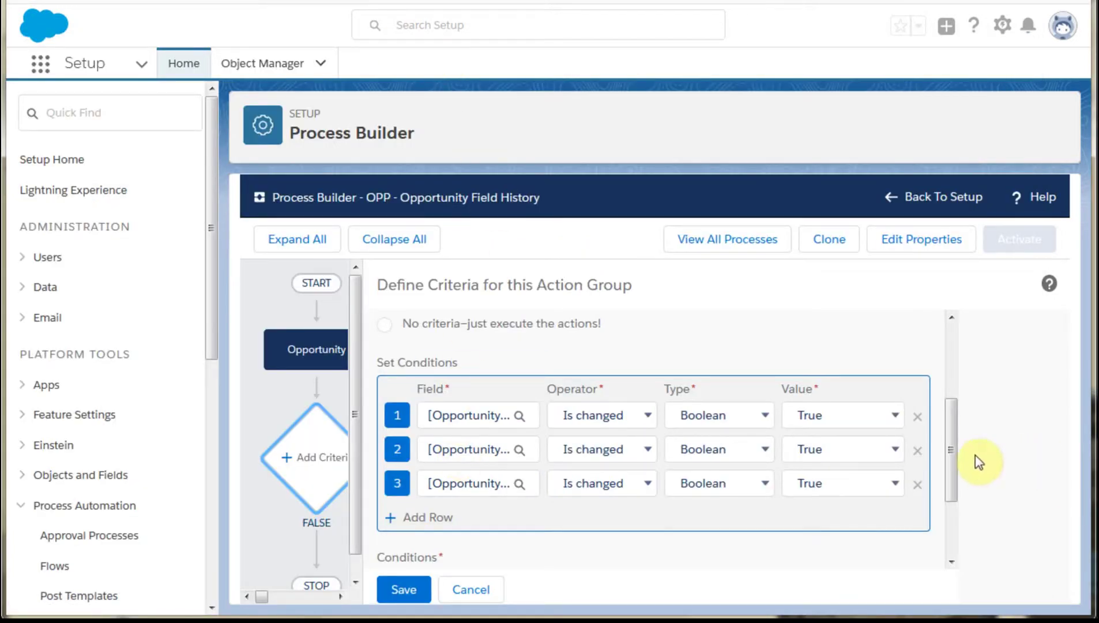
Confirm the OR condition, save the Field Changes criterion, and add an immediate action.
drag(951, 438, 952, 476)
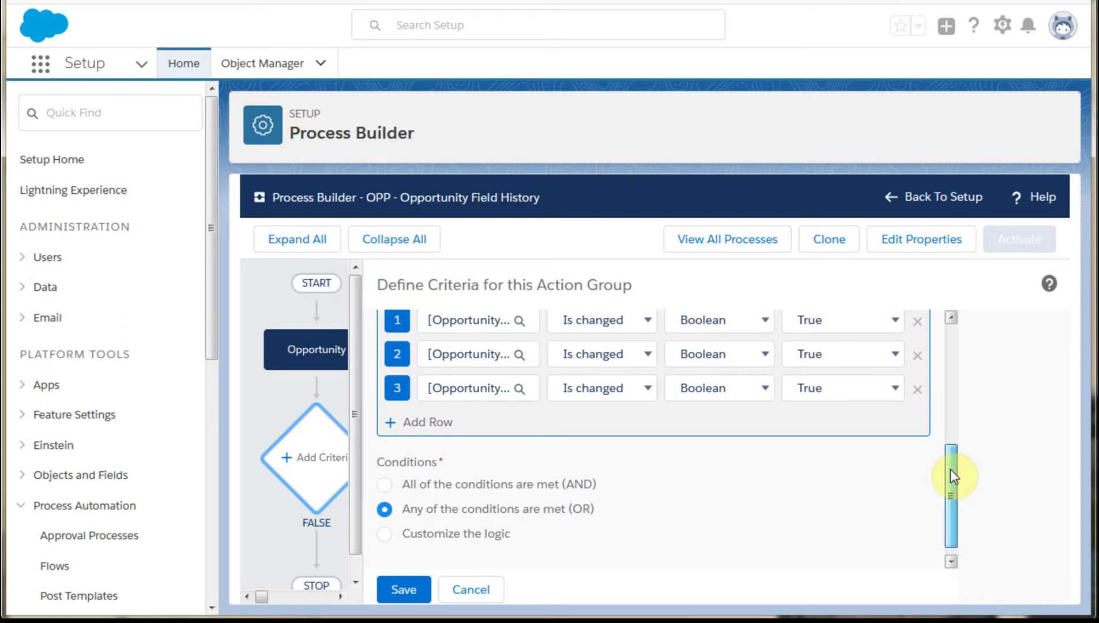
drag(951, 470, 949, 425)
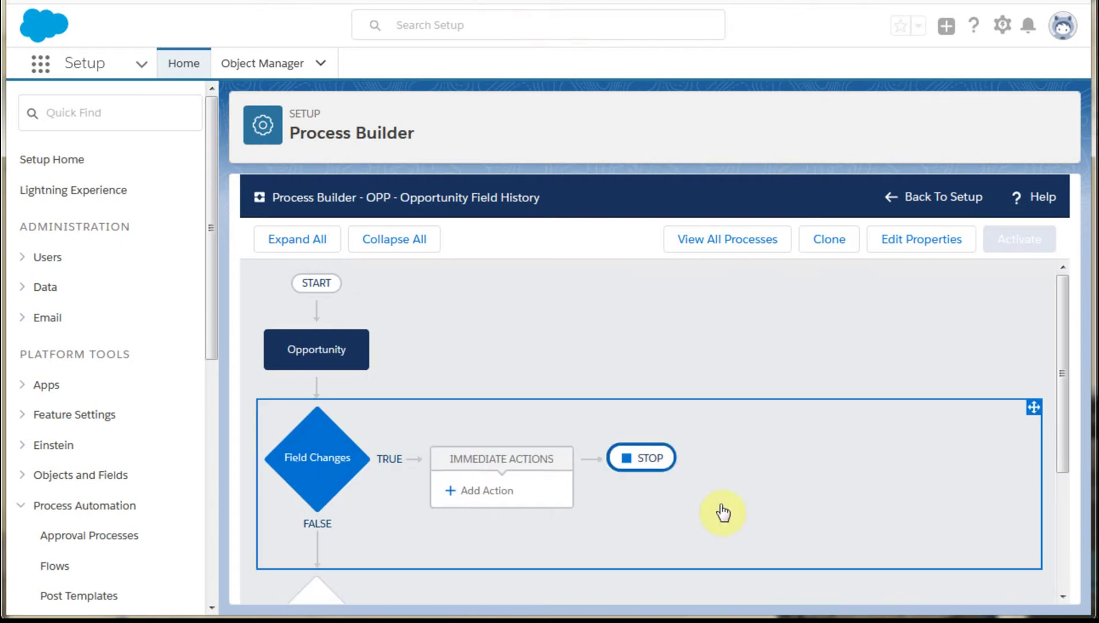
click(489, 508)
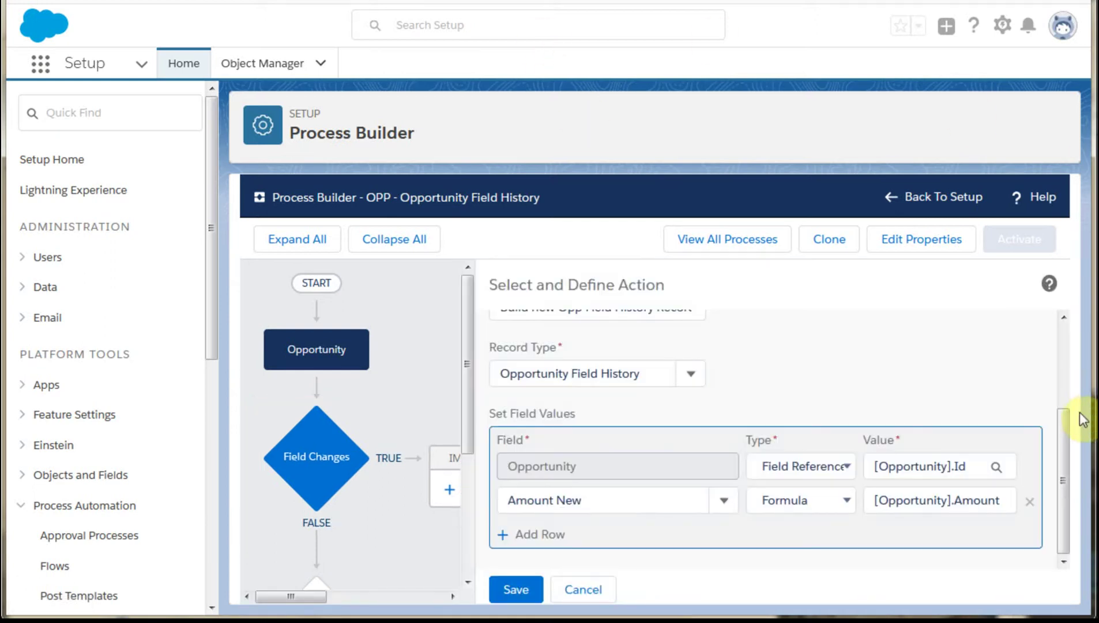
Create an Opportunity Field History record setting Opportunity to [Opportunity].Id and Amount New to [Opportunity].Amount.
click(1063, 440)
drag(1063, 440, 1070, 324)
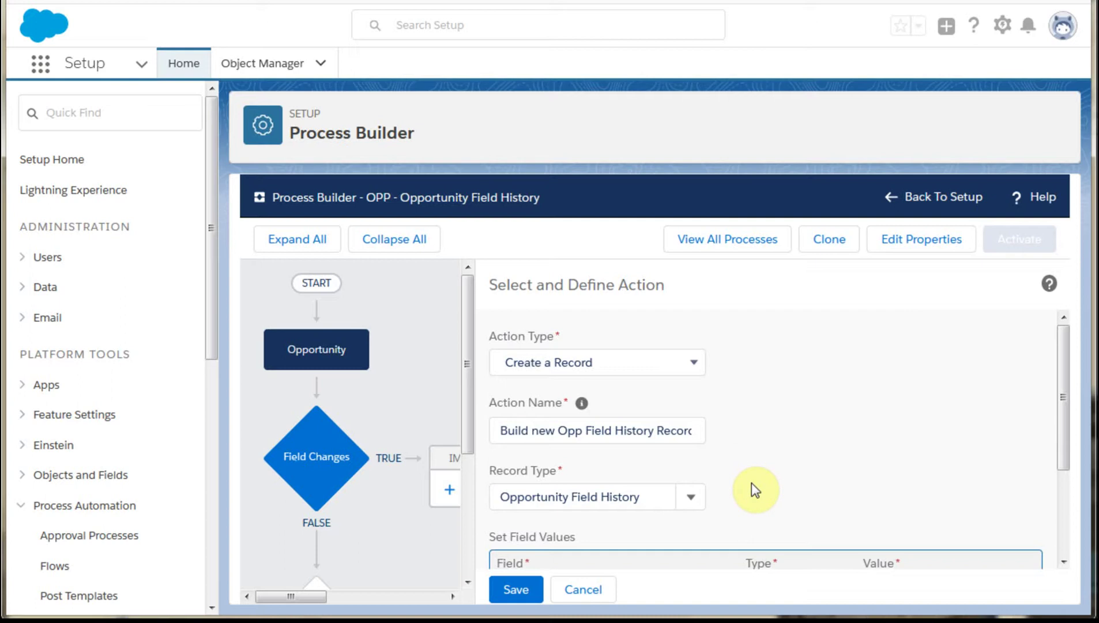
scroll(751, 483, down, 3)
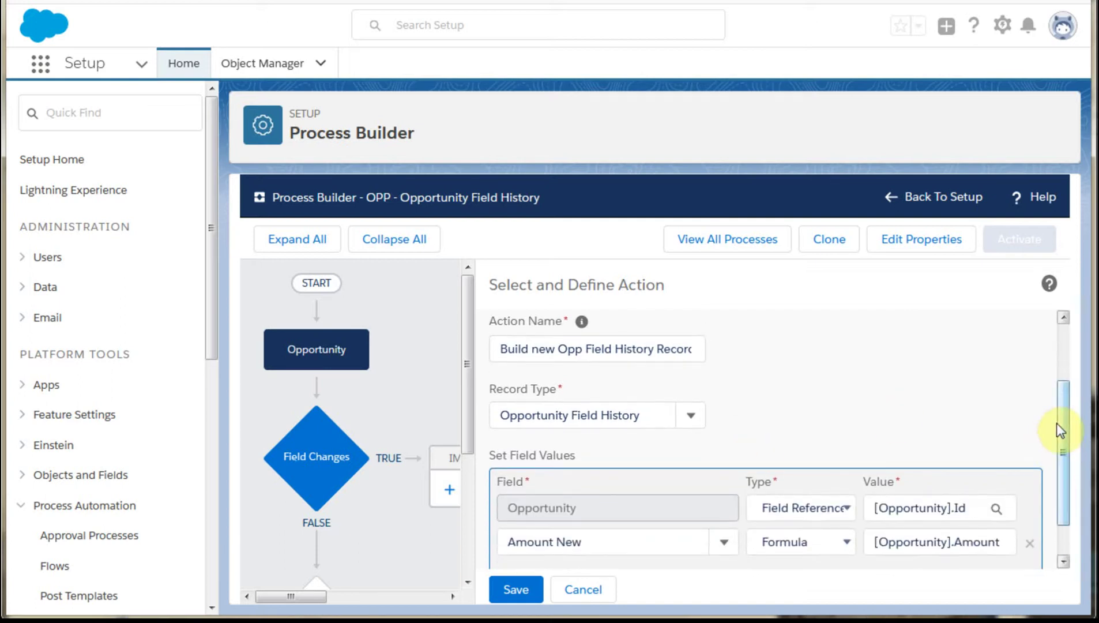
drag(1065, 423, 1071, 479)
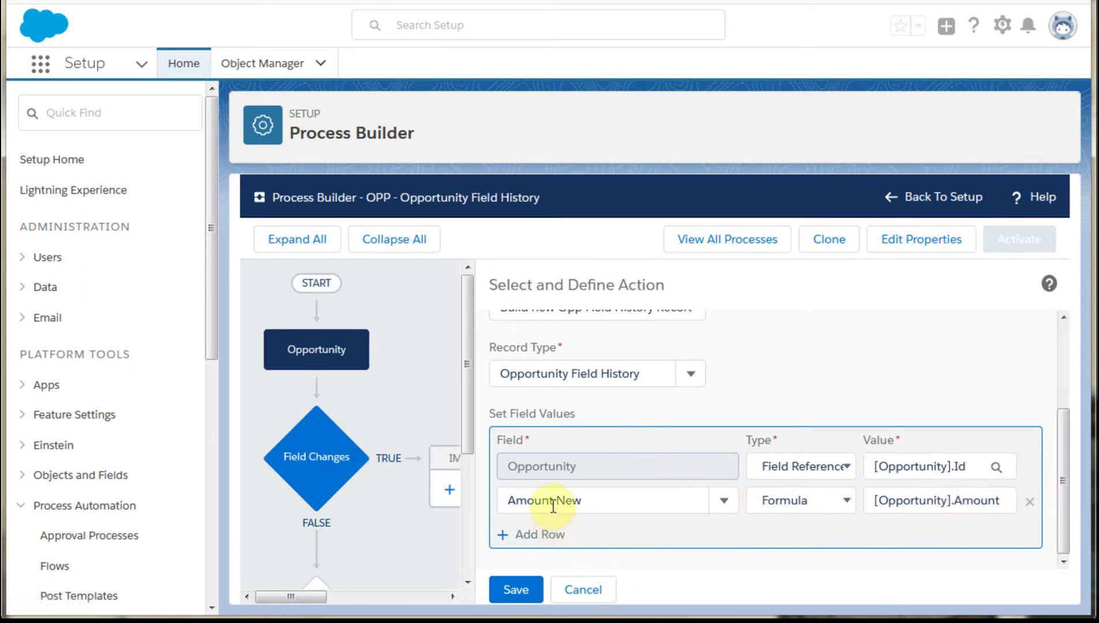
Add a third row mapping Amount Previous with a Formula value type and open its formula editor.
click(537, 540)
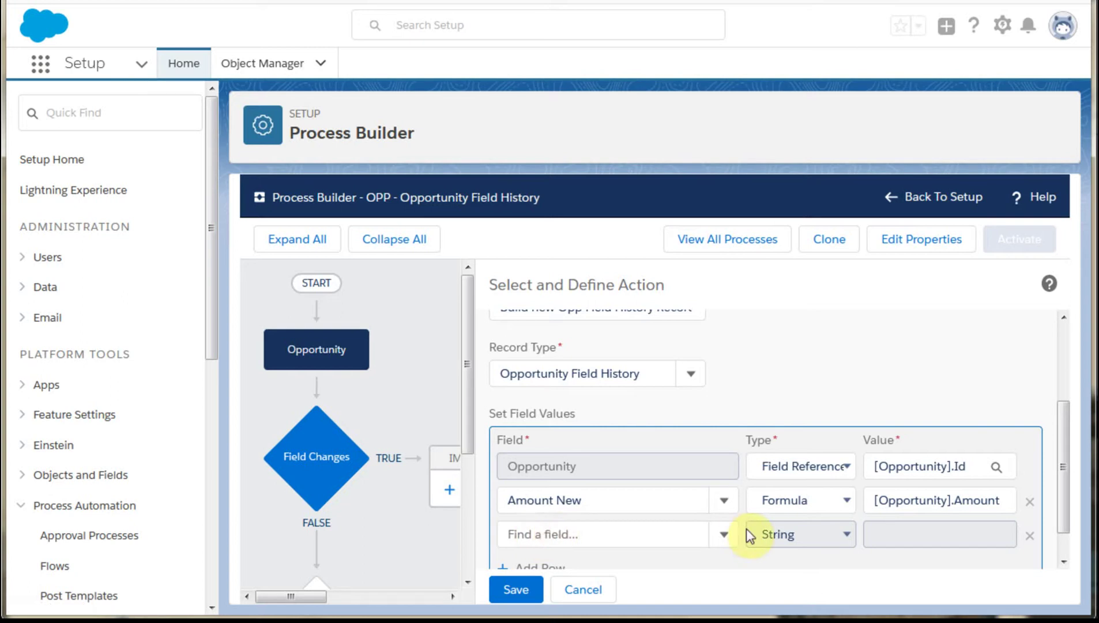
click(558, 536)
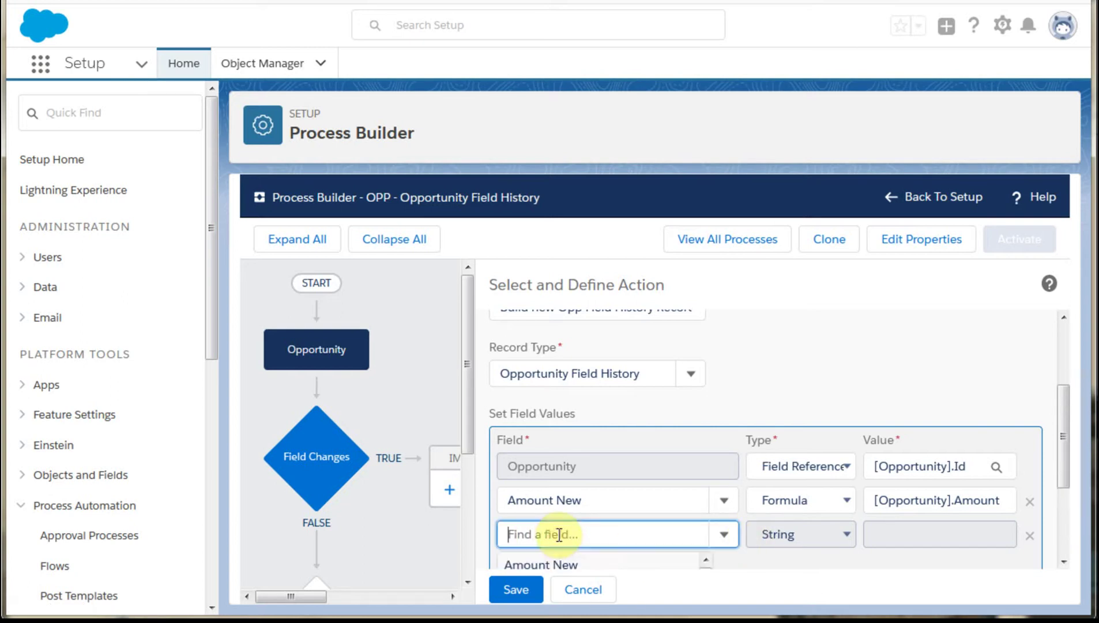
text(amount)
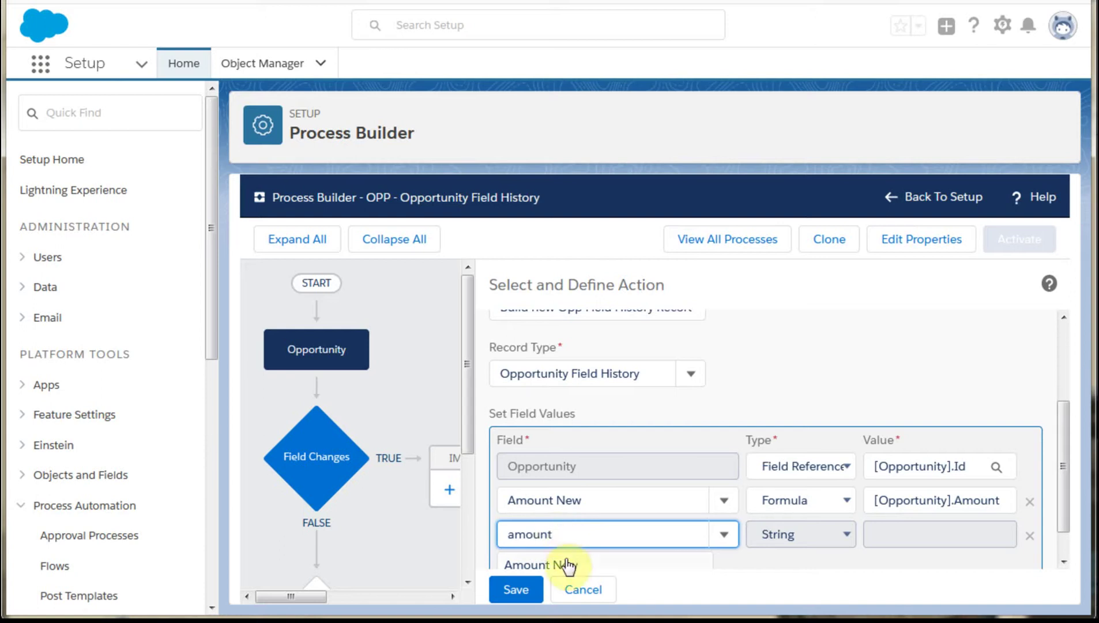
scroll(568, 563, down, 1)
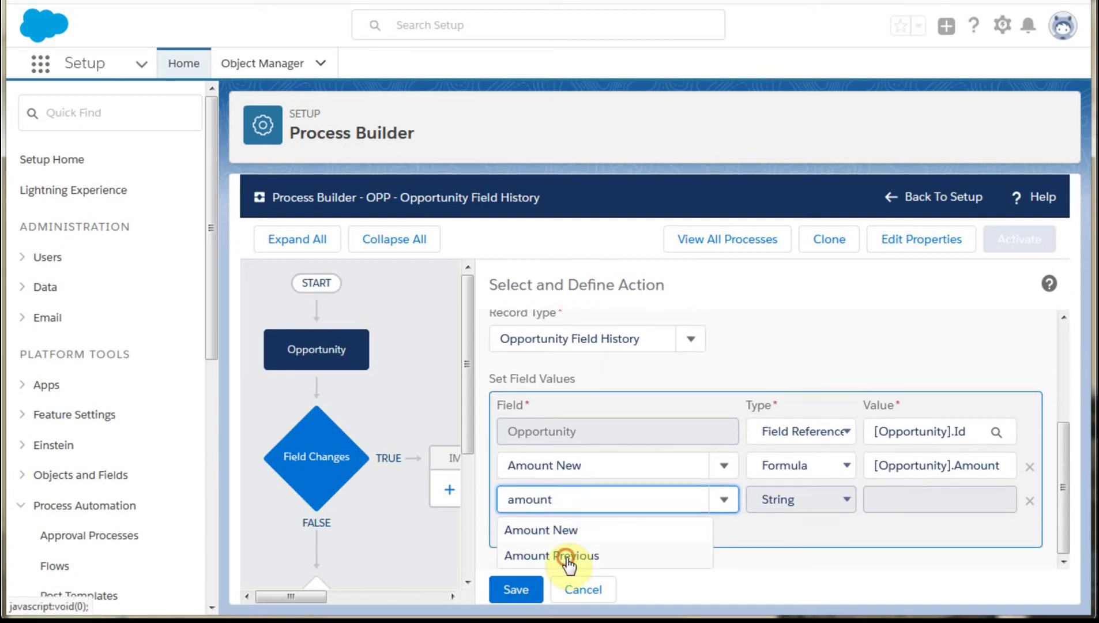
click(568, 556)
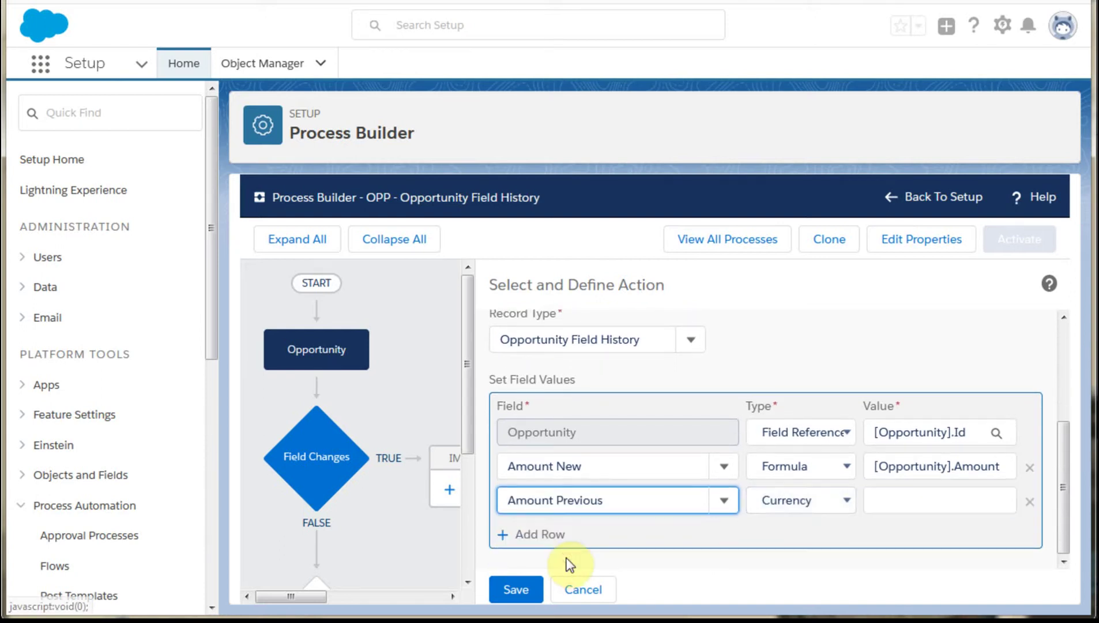
click(843, 501)
click(787, 586)
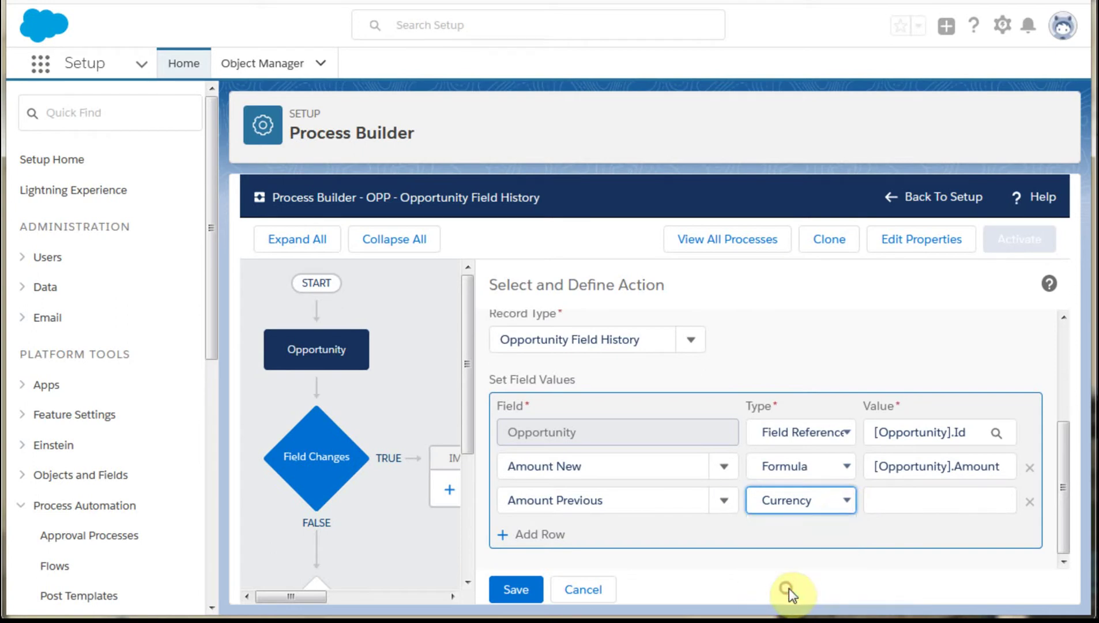
click(920, 512)
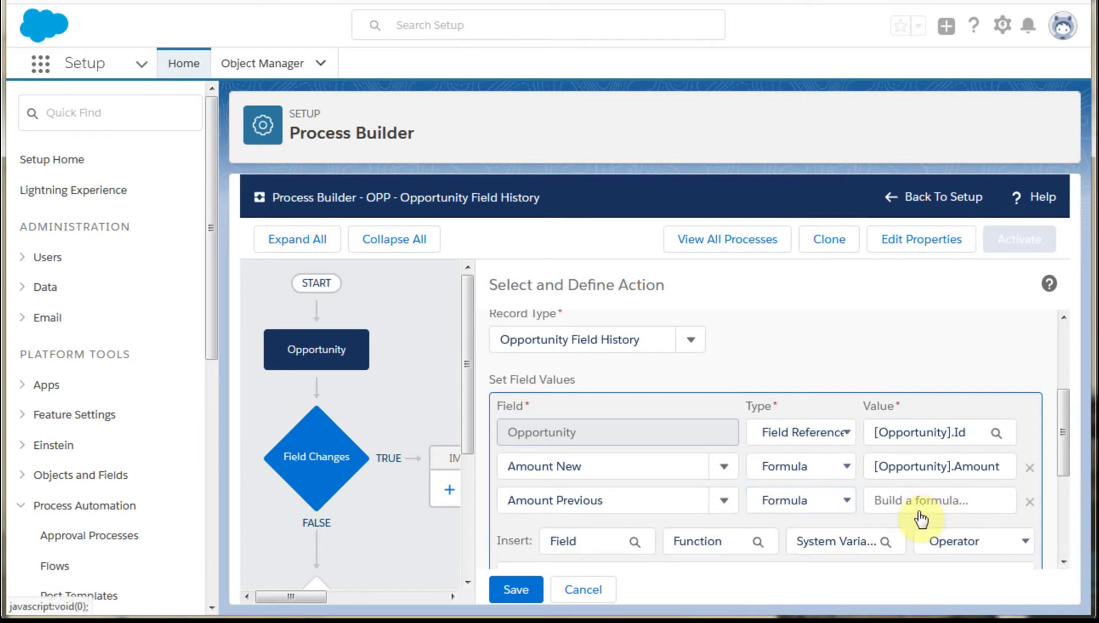
drag(1062, 426, 1060, 464)
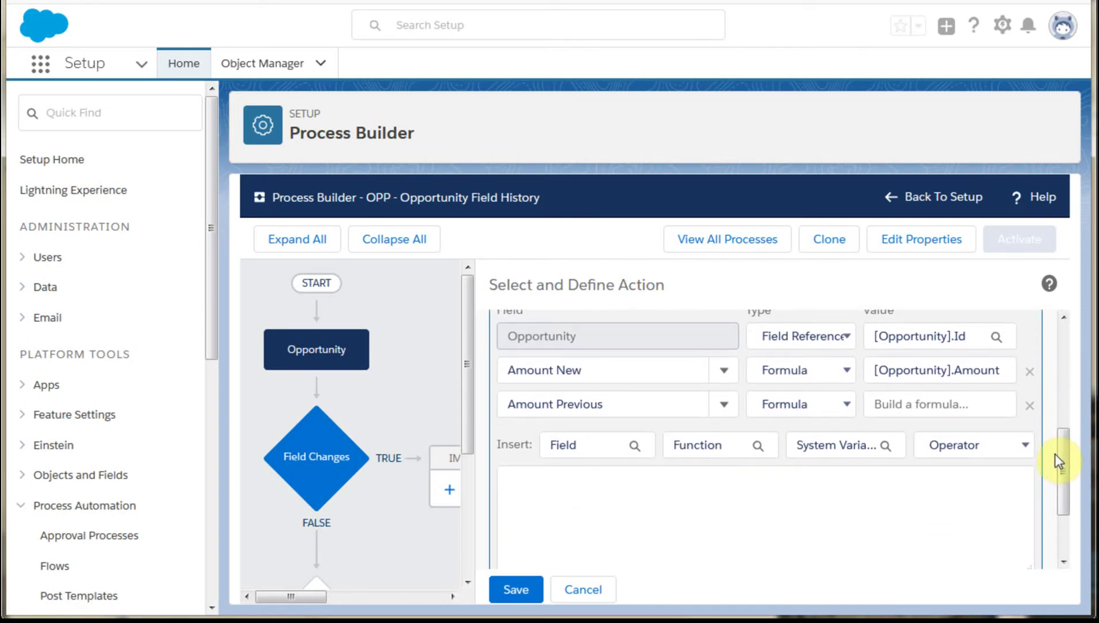
Insert the Logical function PRIORVALUE into the Amount Previous formula.
click(697, 447)
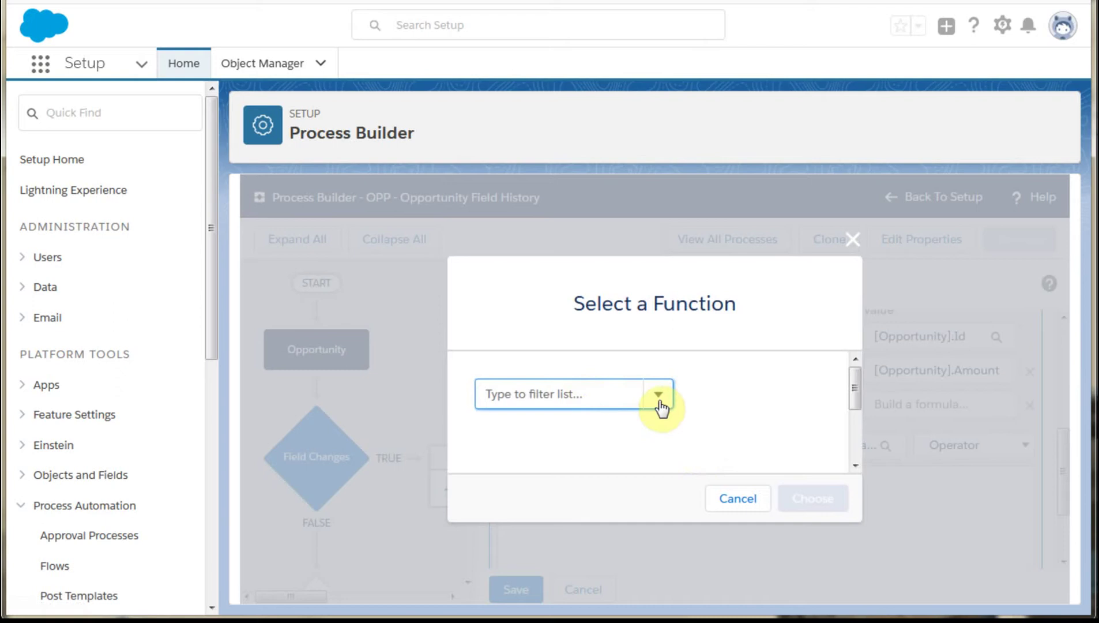
click(659, 398)
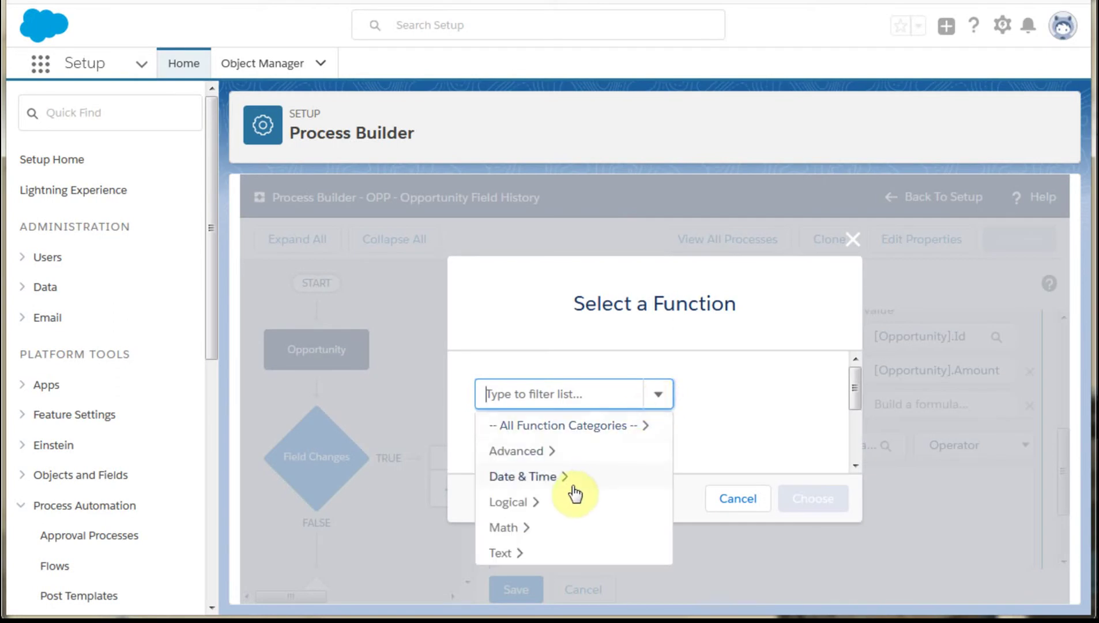
click(516, 503)
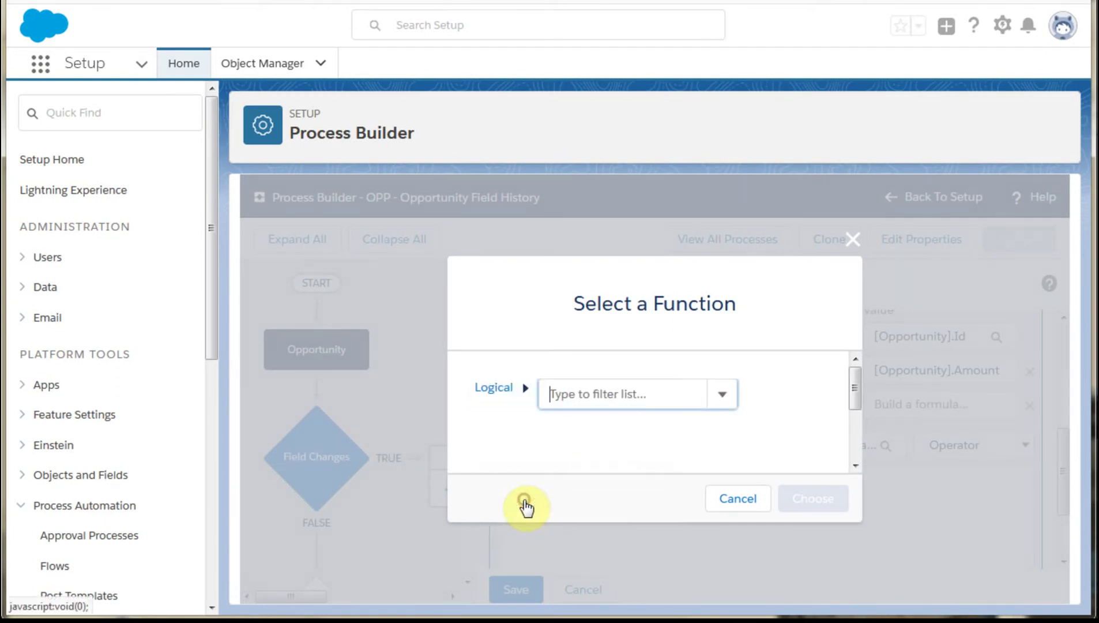
click(578, 395)
text(p)
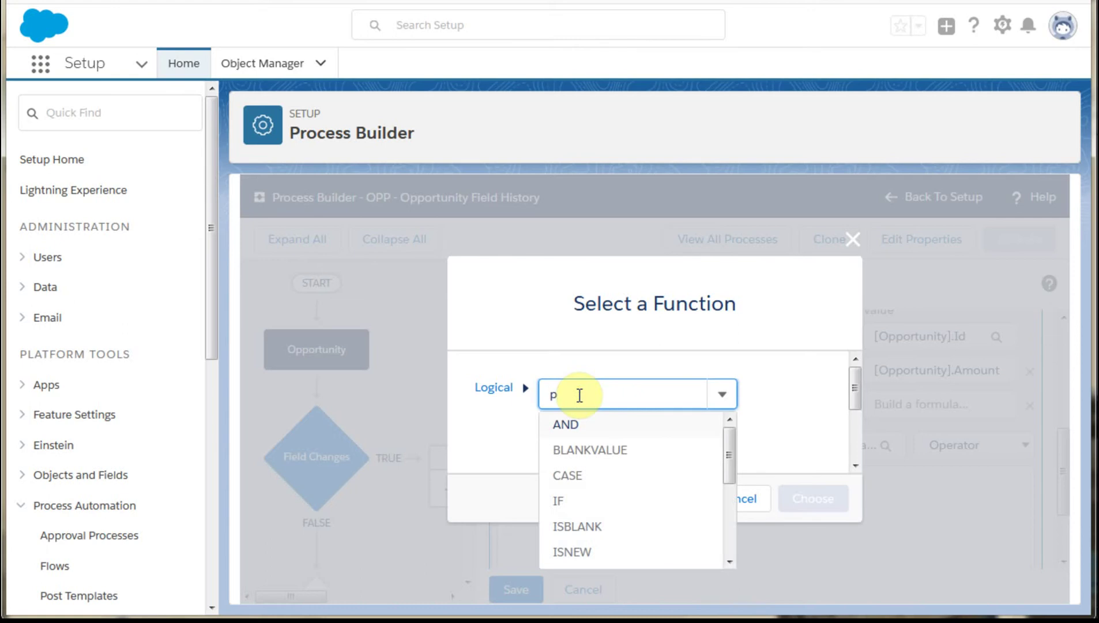
text(r)
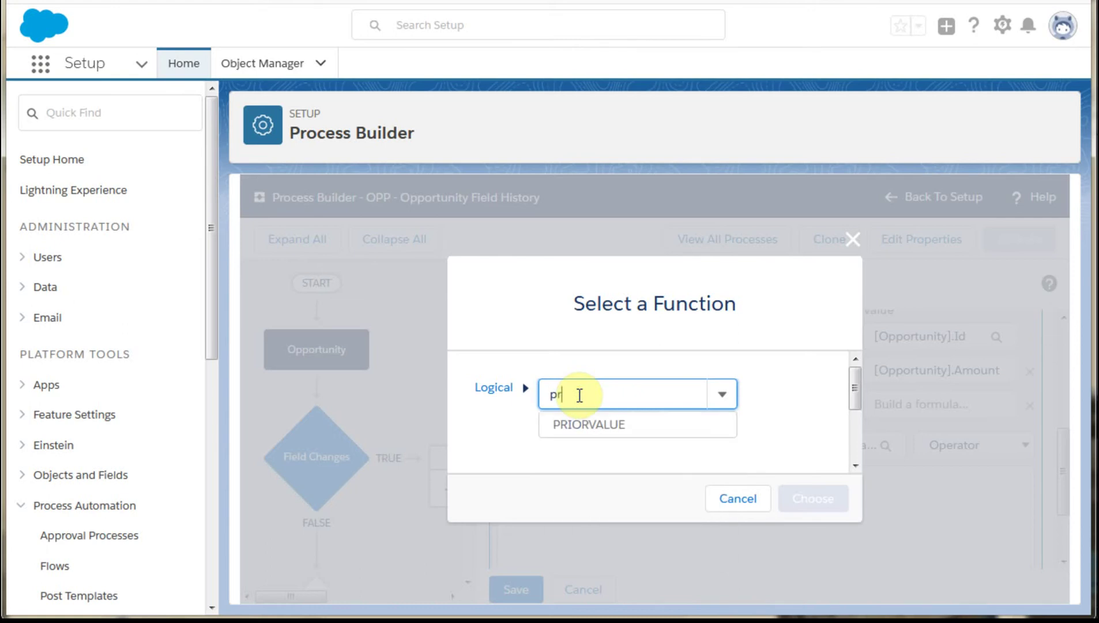
click(594, 424)
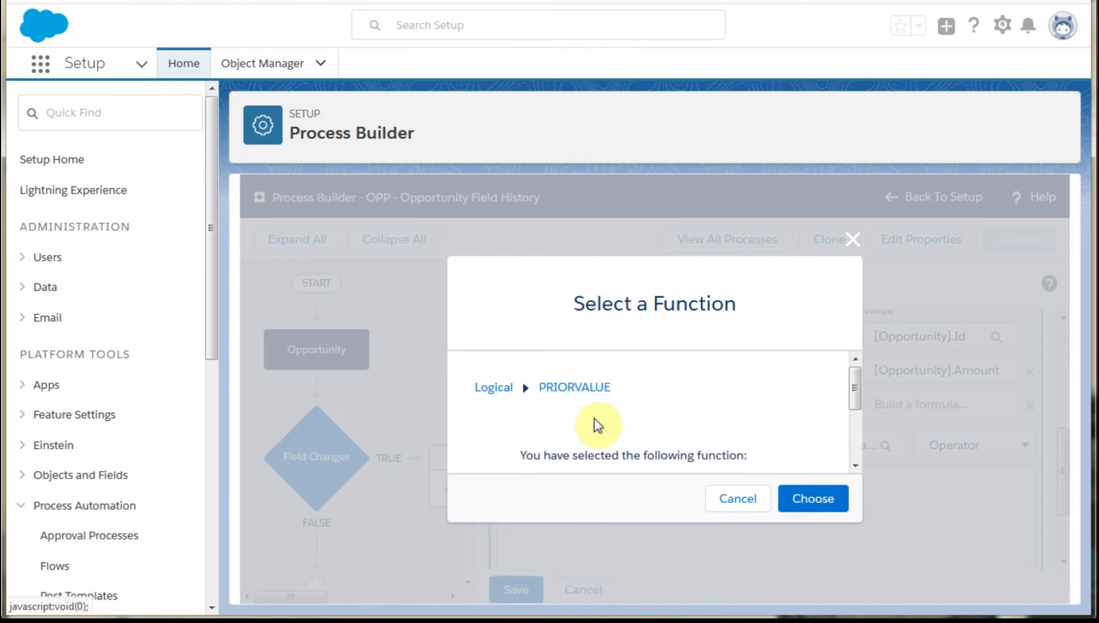
click(814, 509)
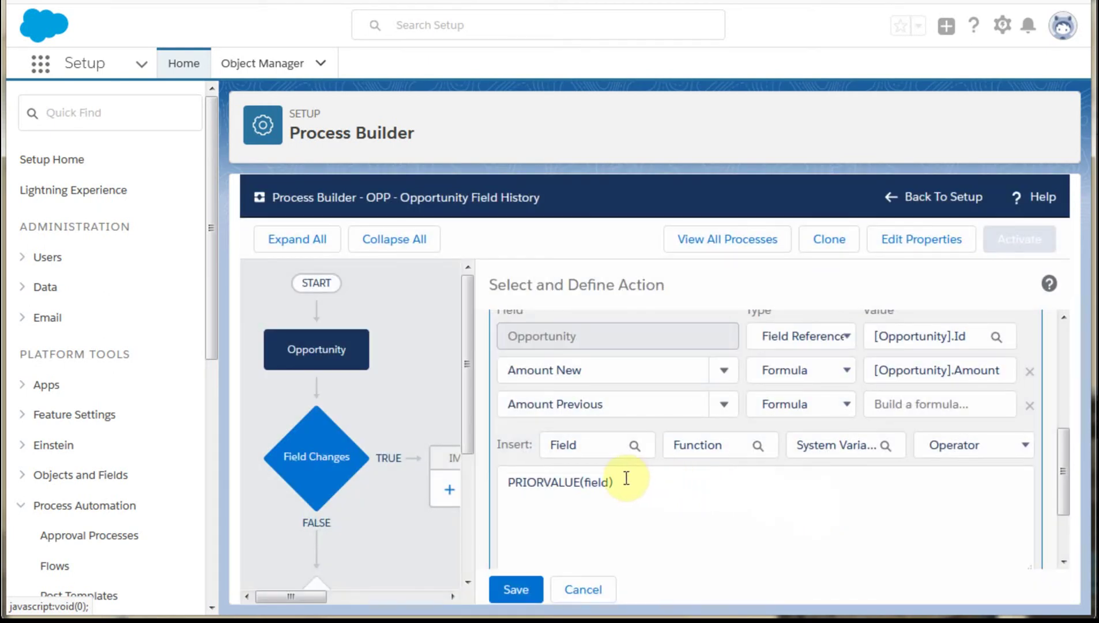
Delete the 'field' placeholder so the formula reads PRIORVALUE().
click(608, 481)
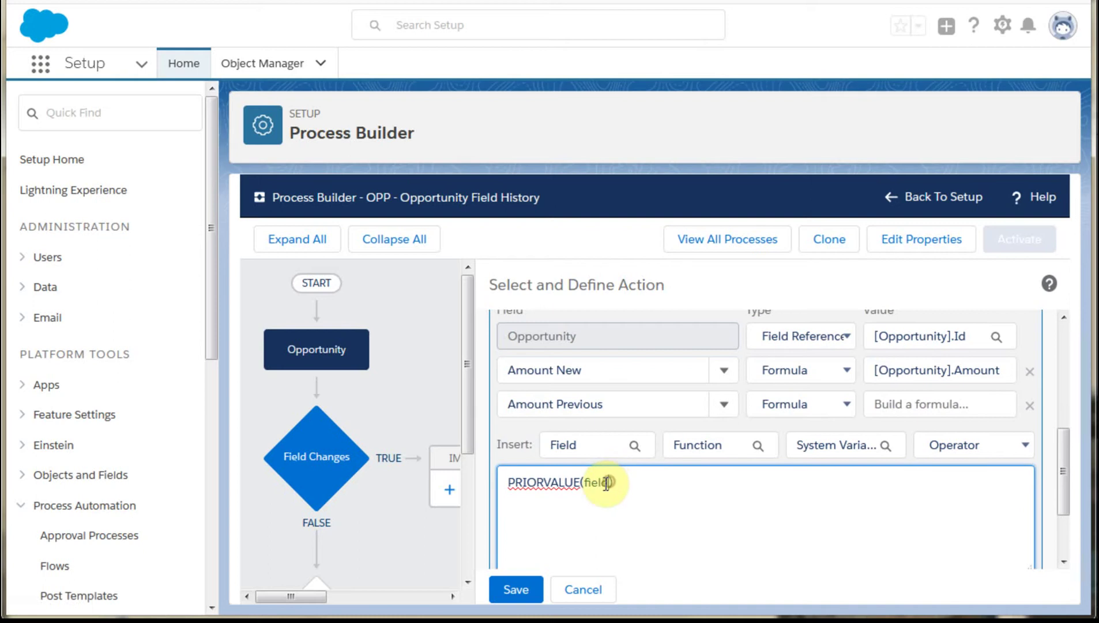
drag(611, 481, 587, 486)
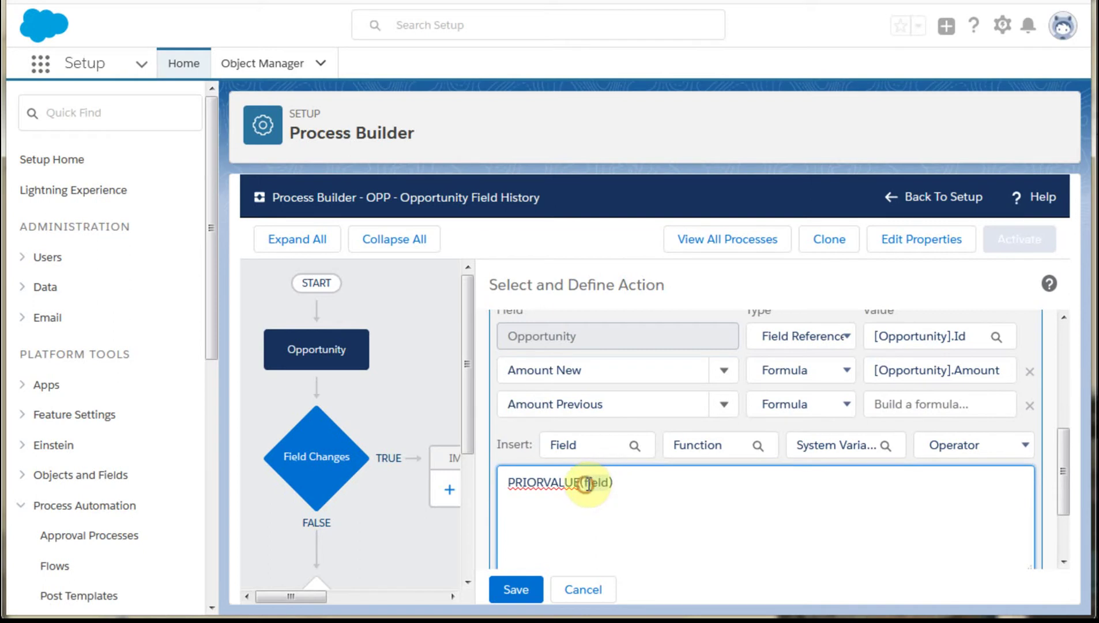
key(BackSpace)
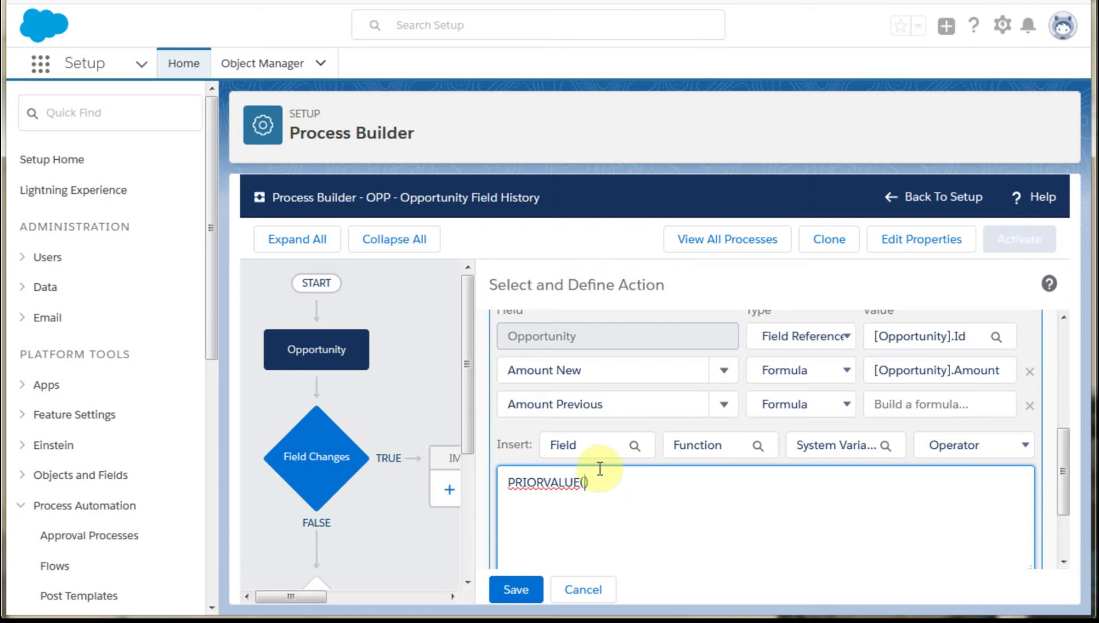
Insert the Amount field into PRIORVALUE and apply PRIORVALUE([Opportunity].Amount) to Amount Previous.
click(581, 453)
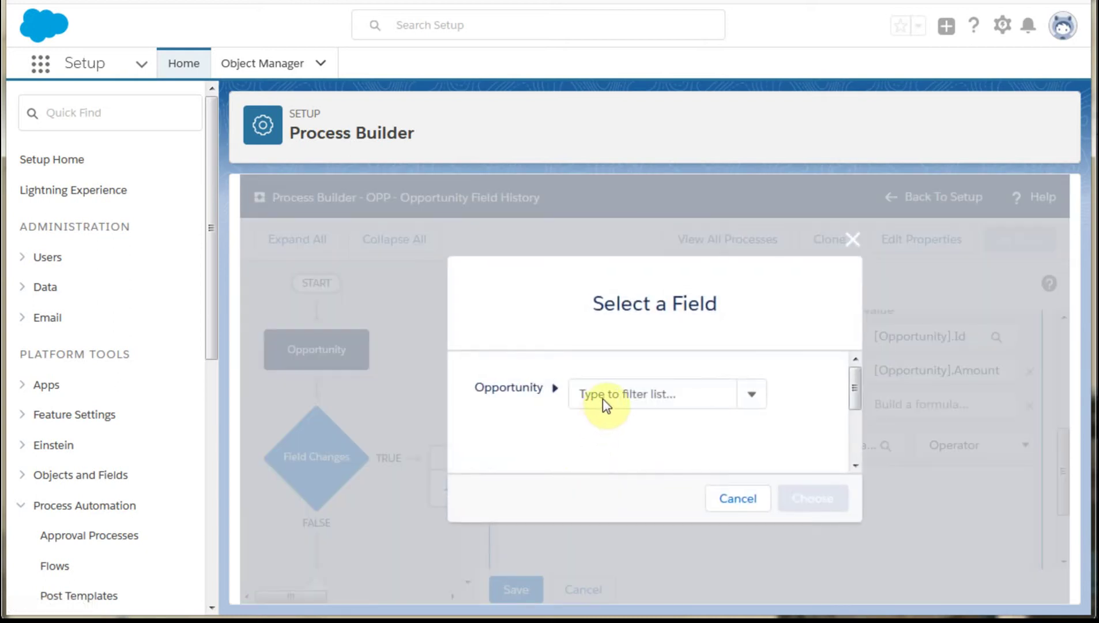
click(602, 397)
text(am)
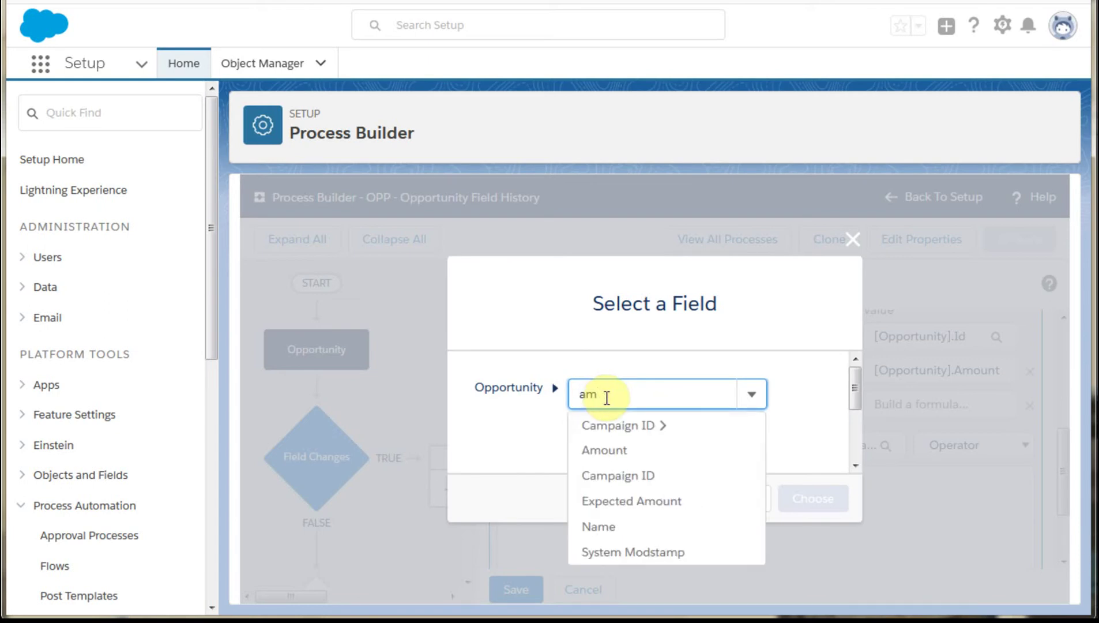
click(607, 450)
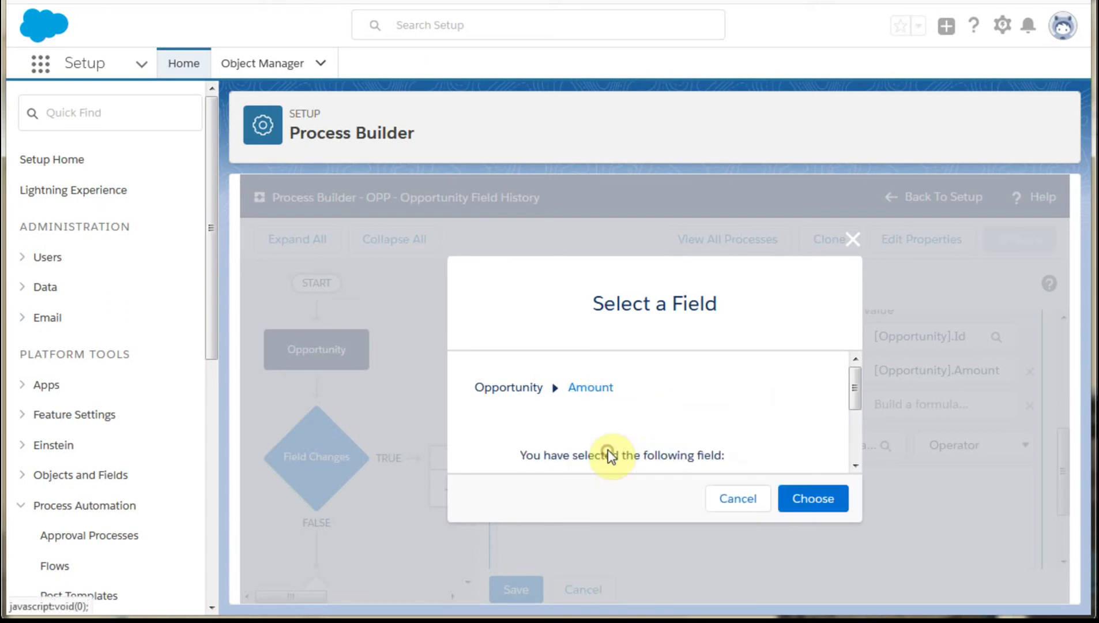
click(805, 500)
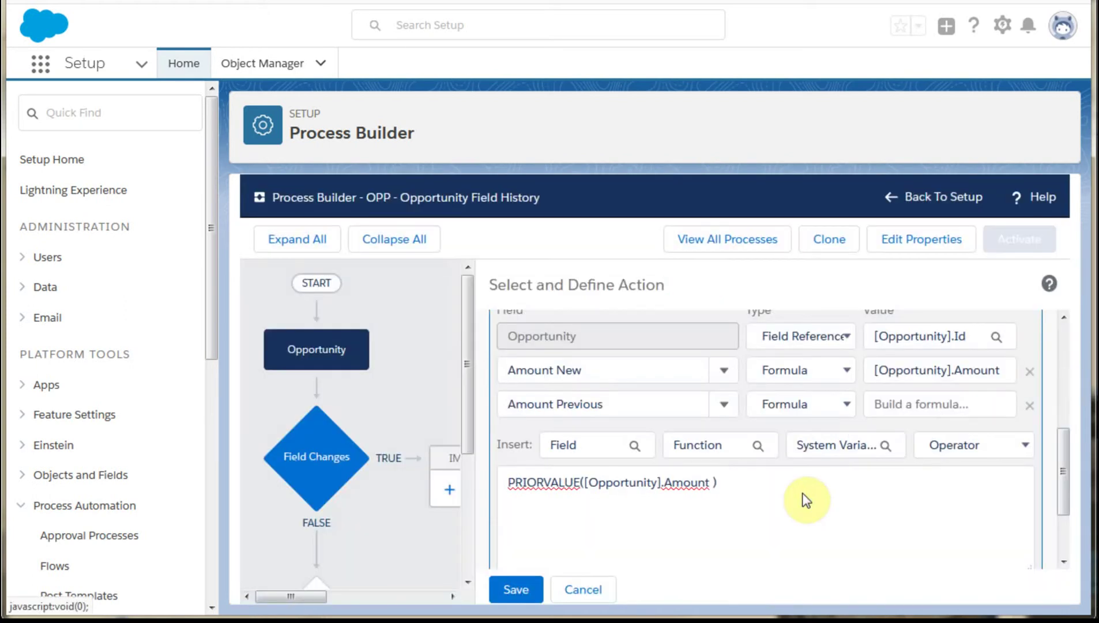
scroll(796, 526, down, 2)
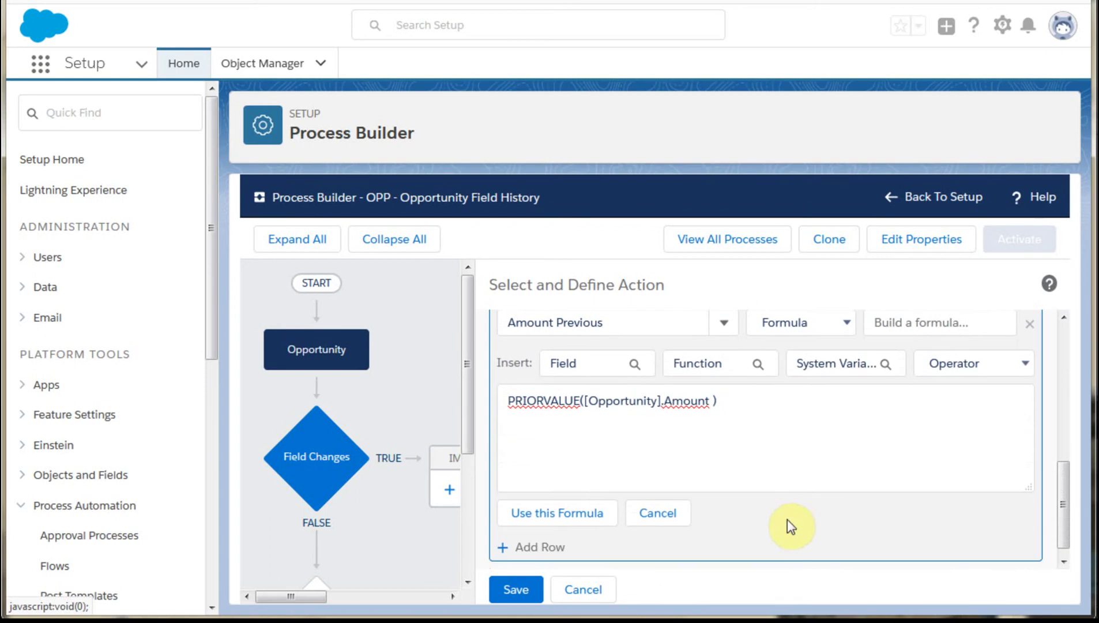
click(551, 515)
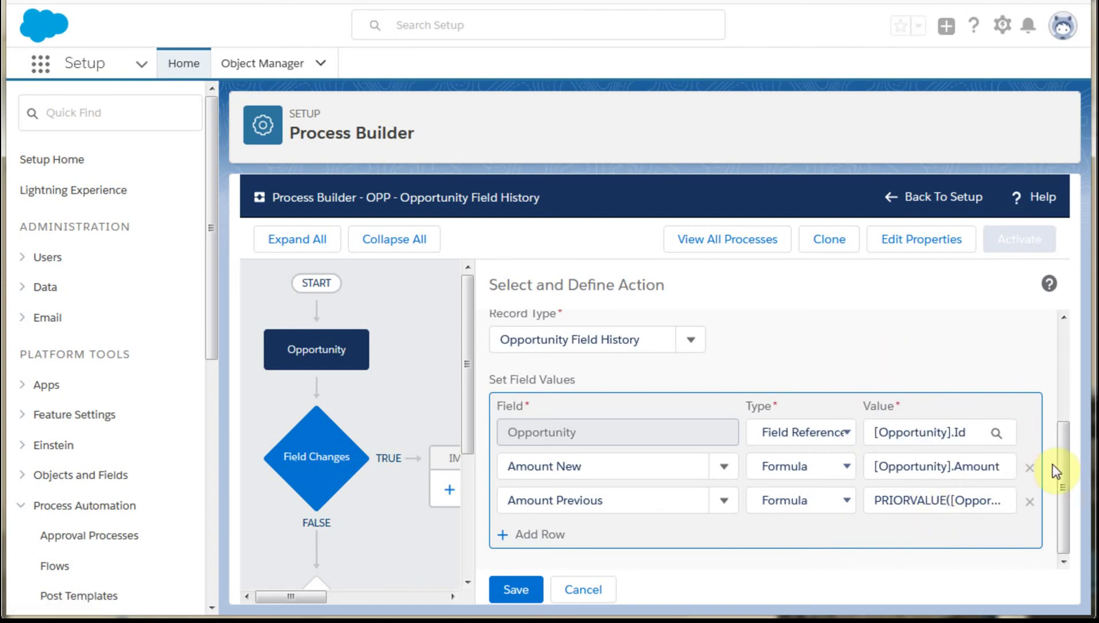
drag(1060, 478, 1083, 477)
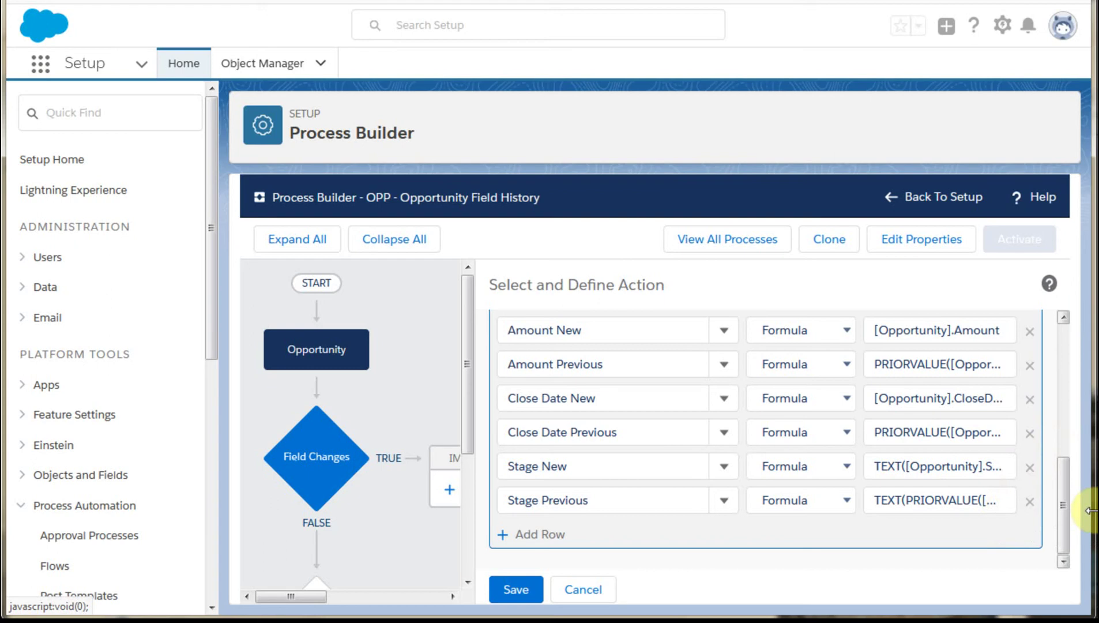
Save the record-creating action under the Field Changes TRUE branch.
drag(1071, 534, 1077, 342)
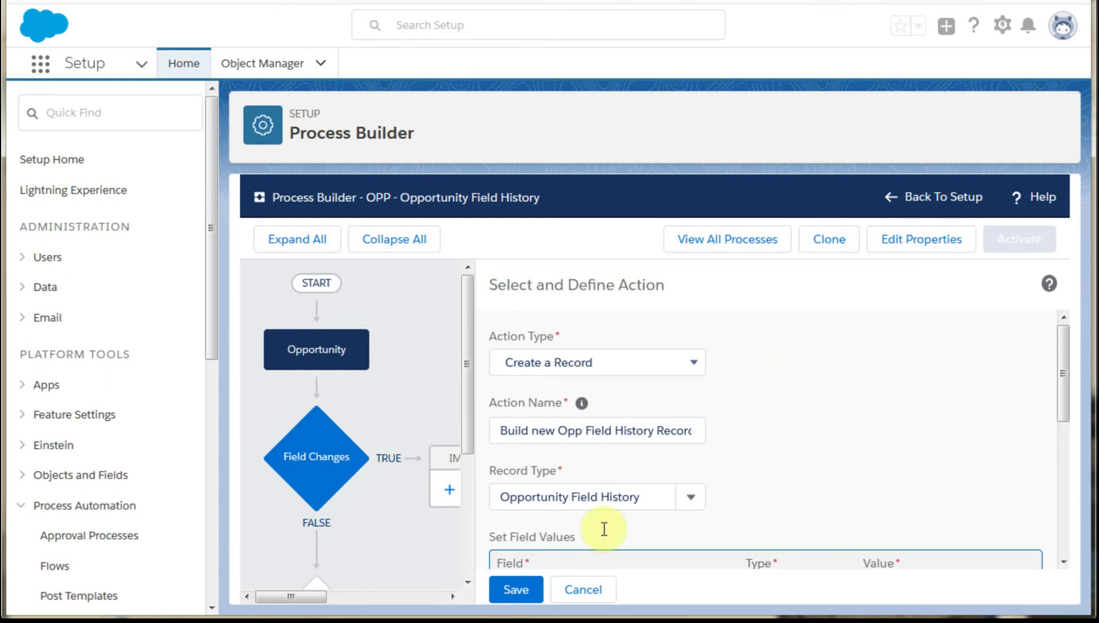
click(514, 590)
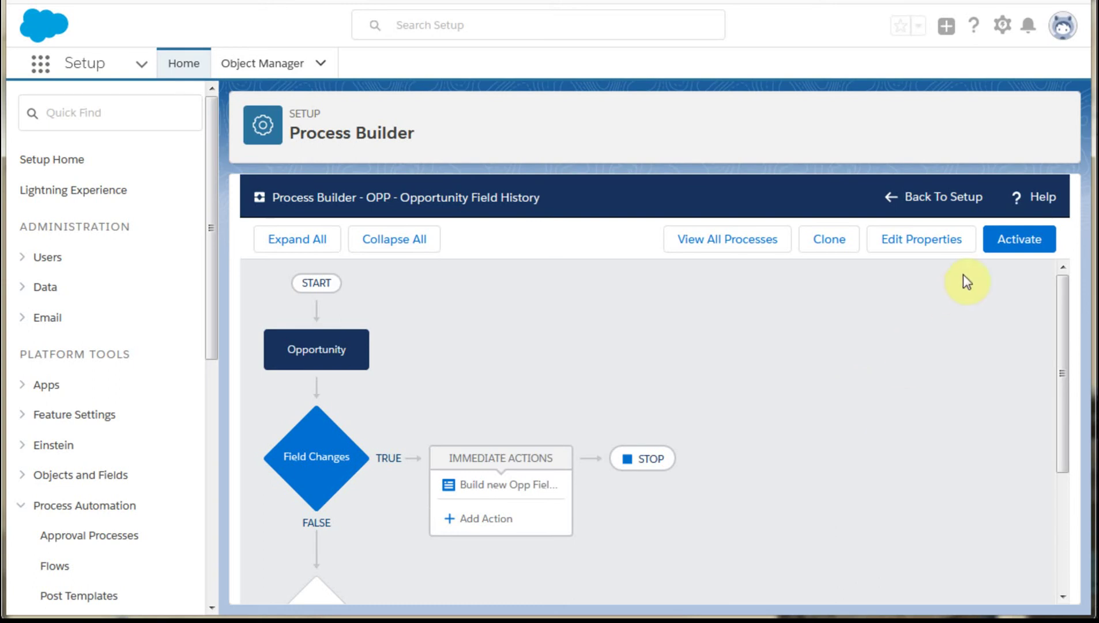
scroll(974, 295, down, 1)
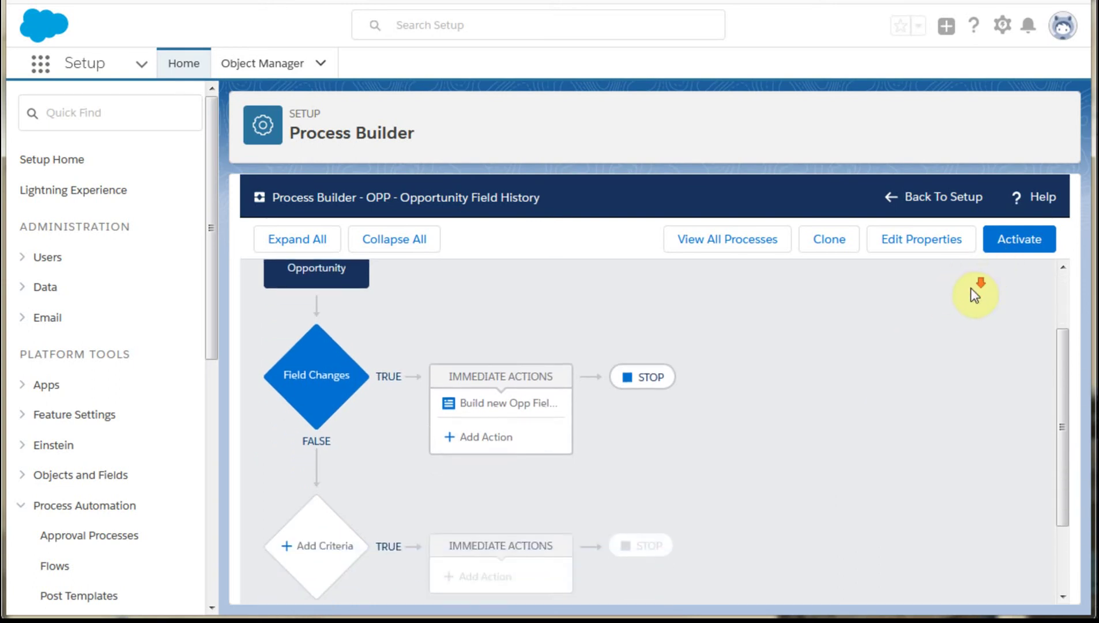
scroll(975, 295, down, 1)
scroll(971, 287, up, 2)
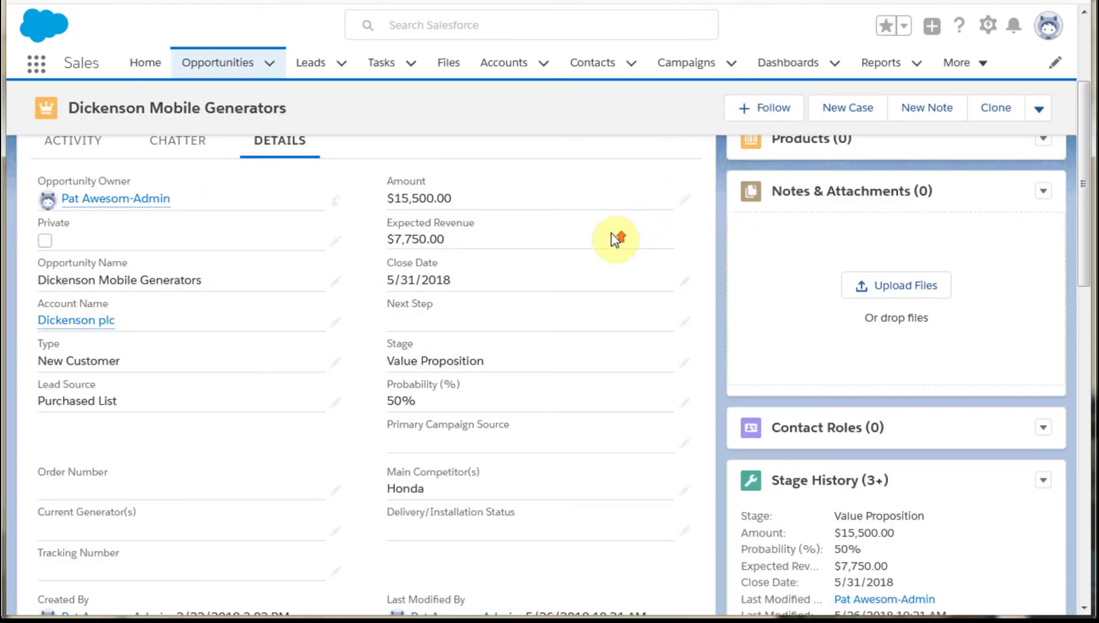
Scroll the Dickenson Mobile Generators opportunity down to its Opportunity Field History and Field Histories lists.
scroll(616, 239, up, 2)
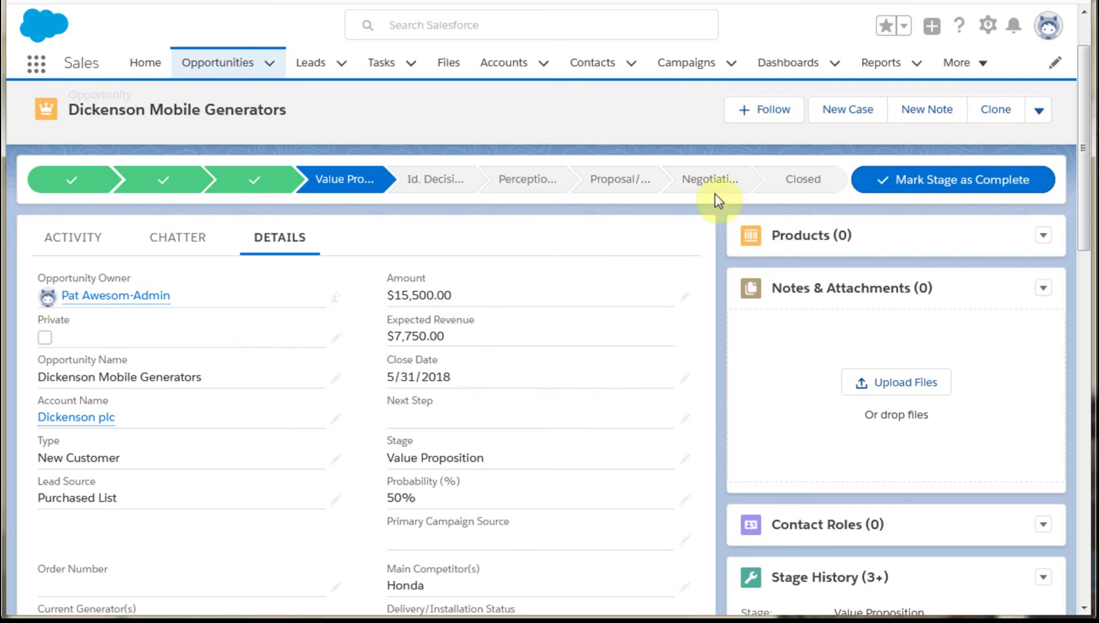
scroll(663, 260, down, 3)
scroll(613, 318, down, 6)
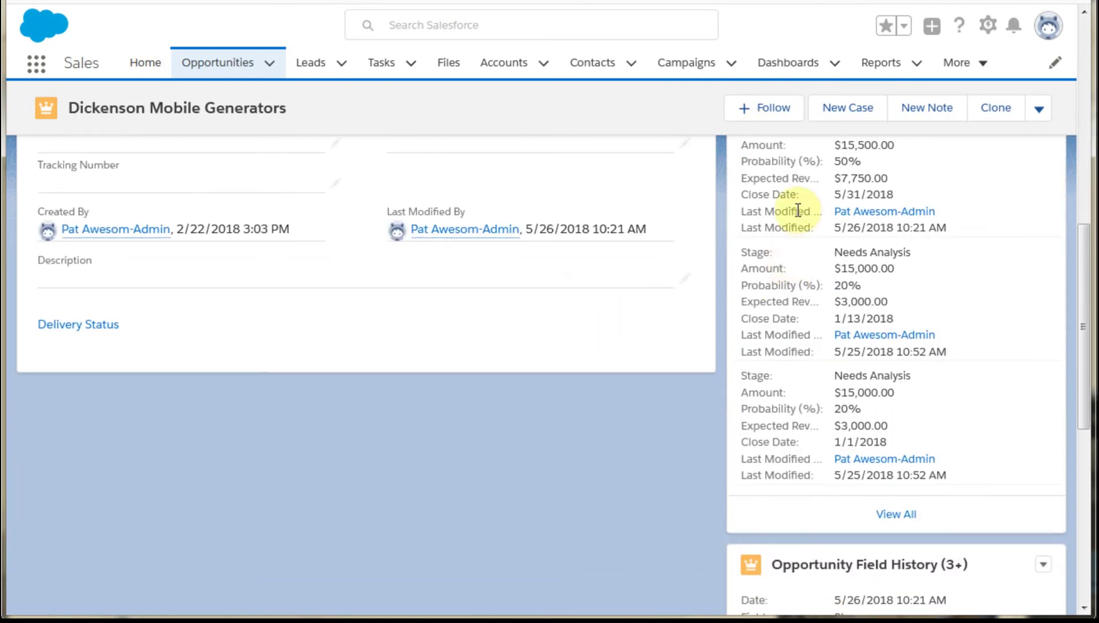
scroll(710, 390, down, 3)
scroll(708, 390, down, 4)
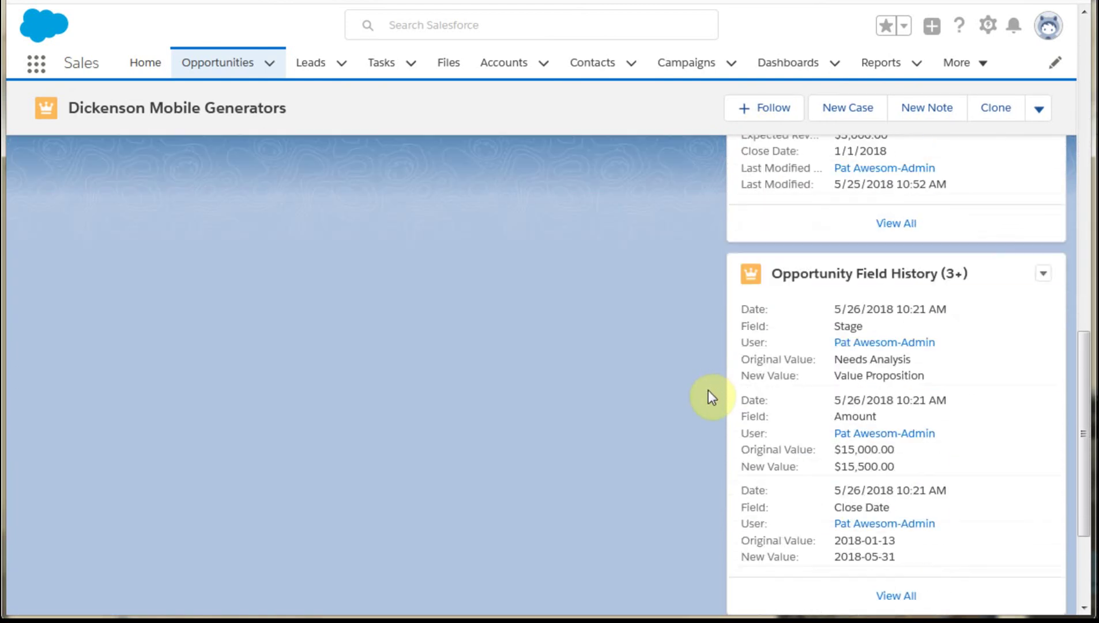
scroll(755, 353, up, 1)
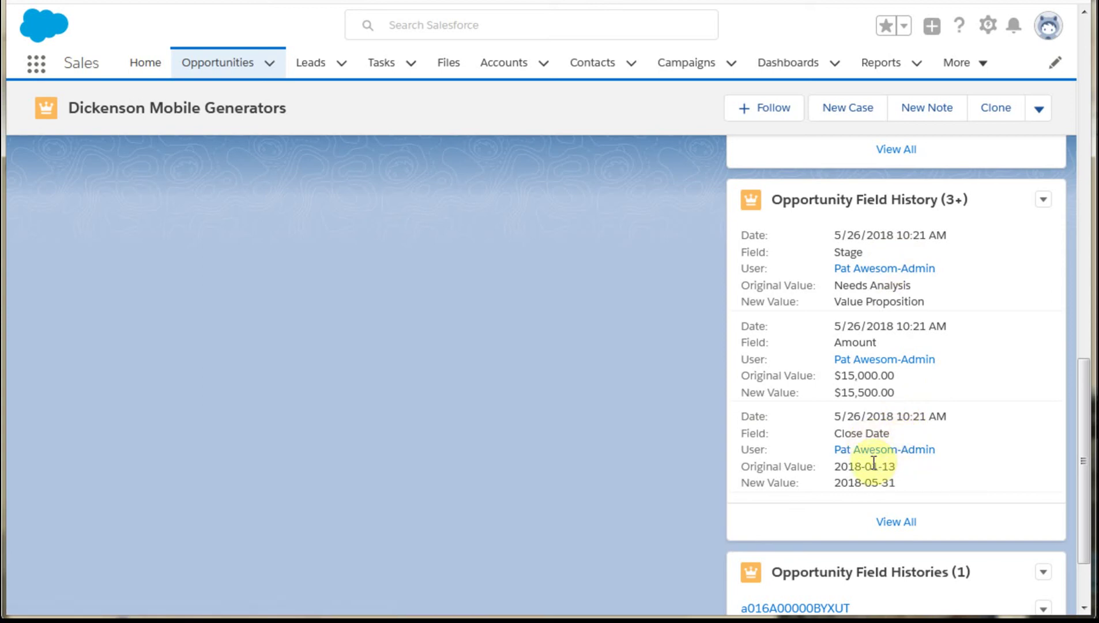
scroll(846, 508, down, 2)
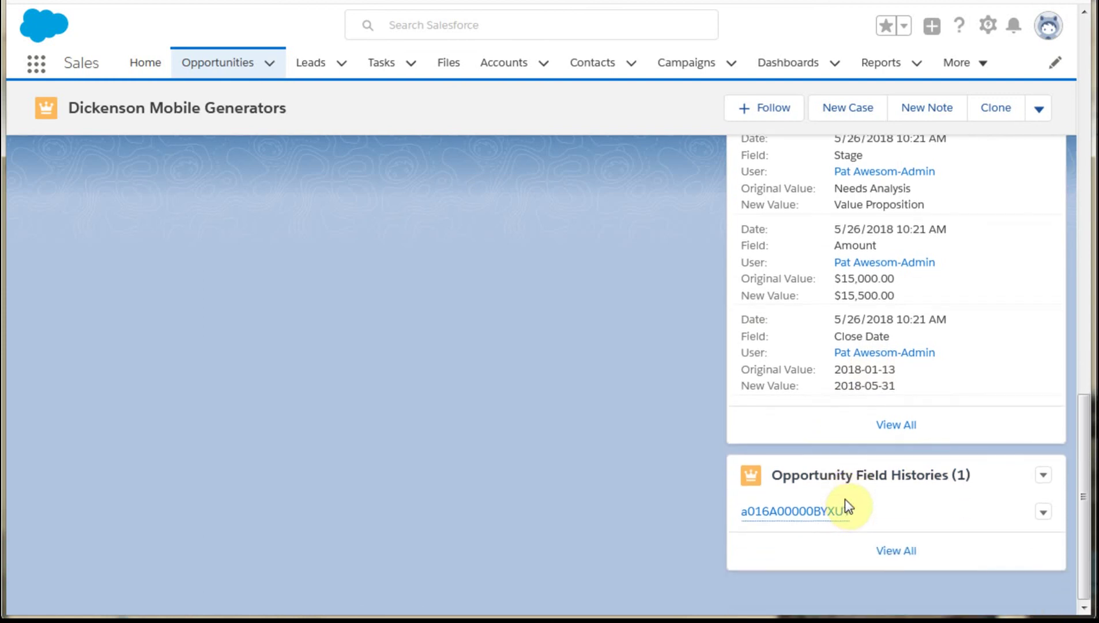
mouse_move(806, 514)
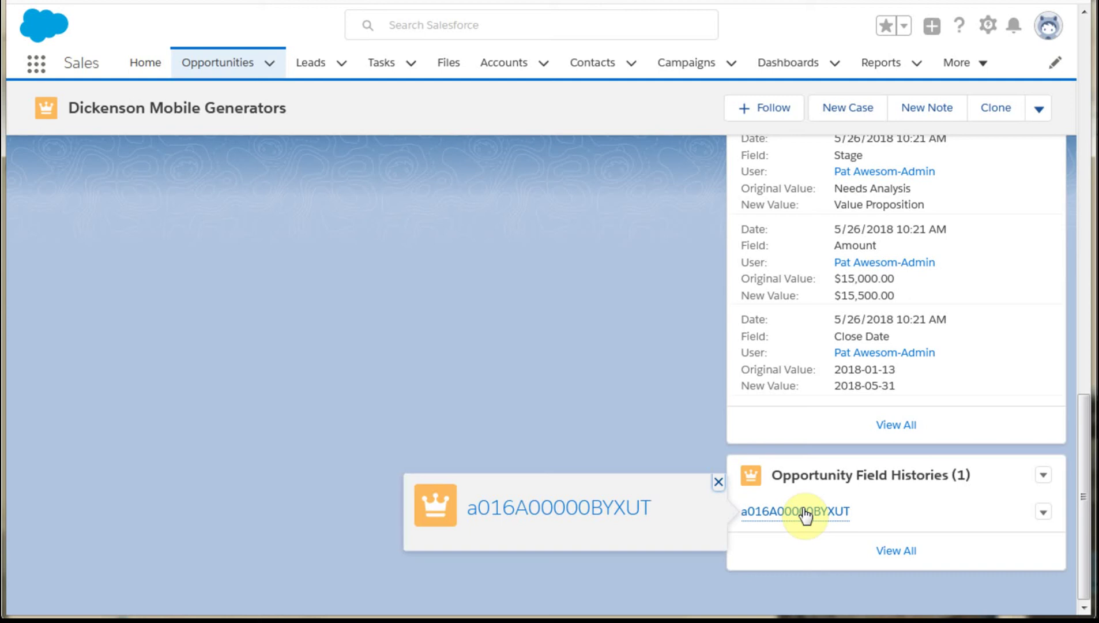
Open the related Opportunity Field History record showing old and new Amount, Stage and Close Date.
click(806, 513)
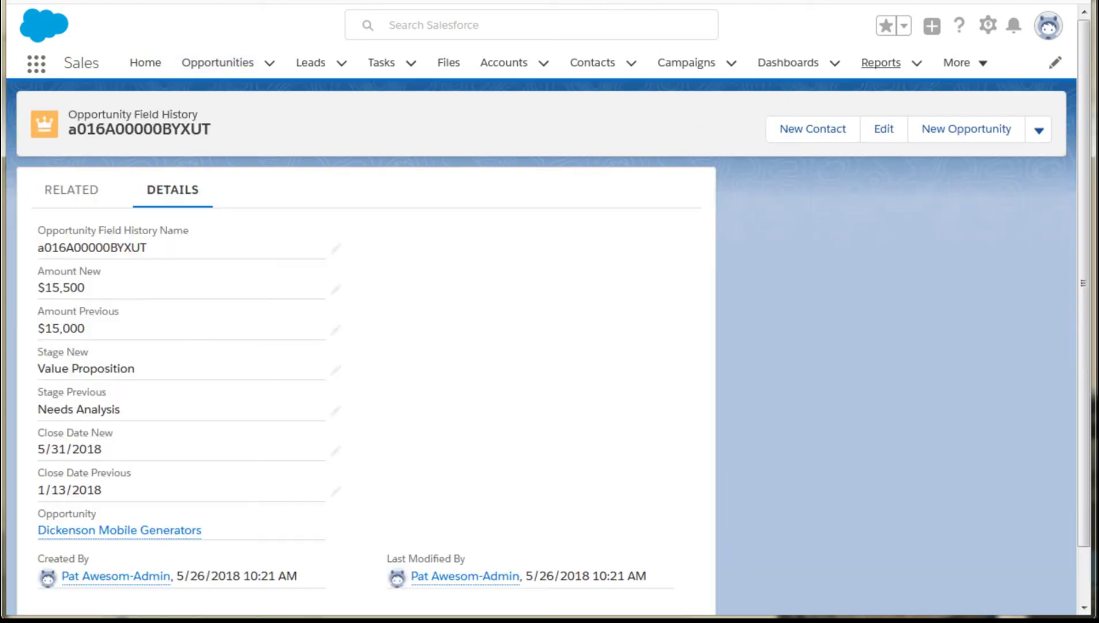